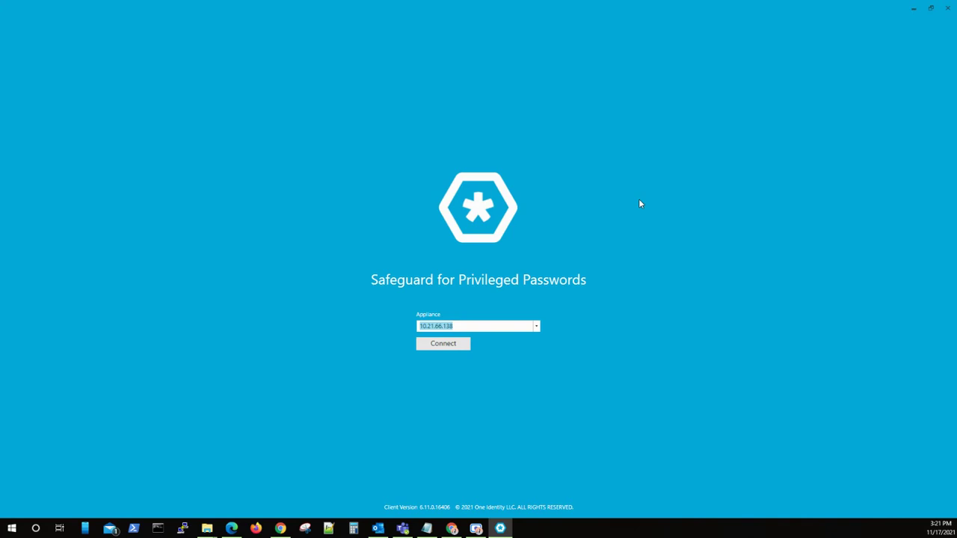
# Step: Connect to appliance 10.21.66.138 and accept its untrusted certificate and private-system notice
pyautogui.click(456, 342)
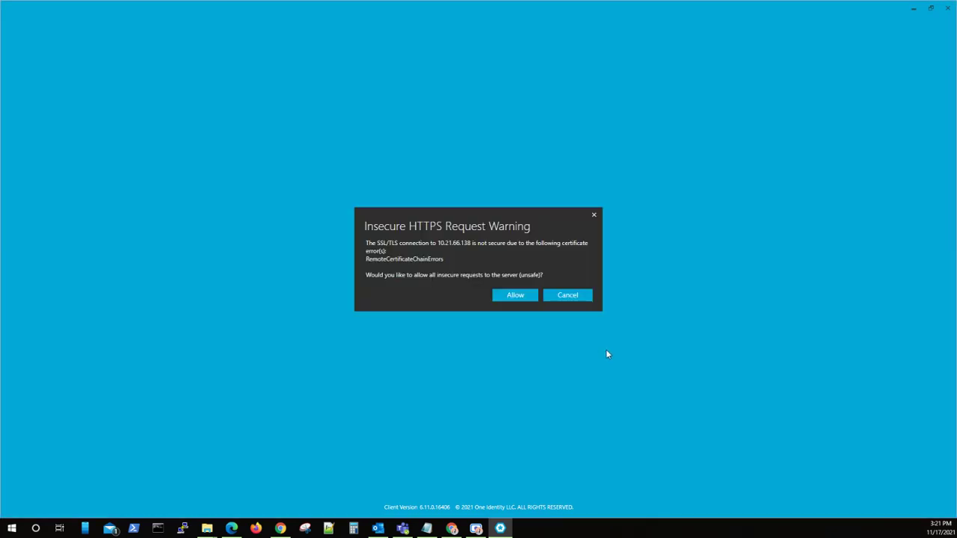
pyautogui.click(527, 296)
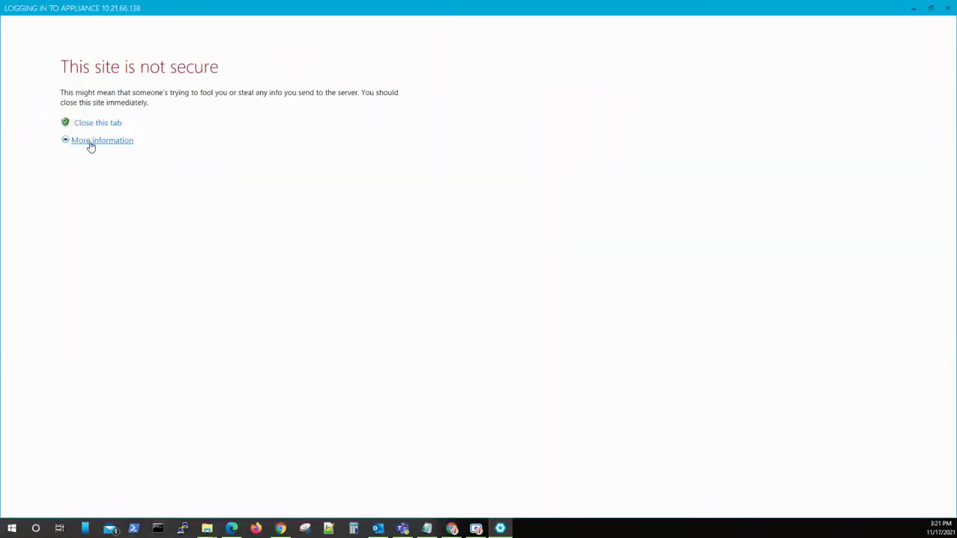
pyautogui.click(93, 140)
pyautogui.click(124, 203)
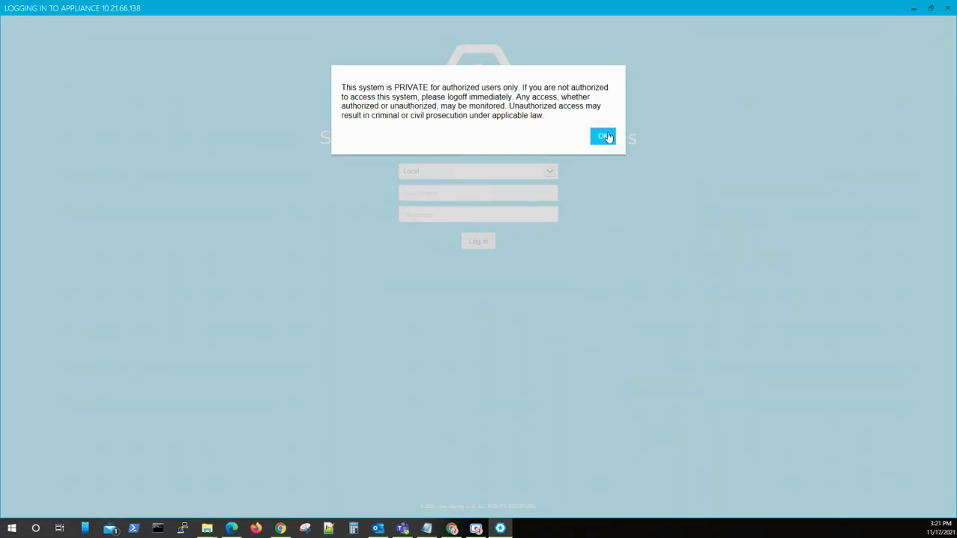
pyautogui.click(607, 137)
# Step: Sign in with the administrator's user name and password
pyautogui.write('jon')
pyautogui.press('Tab')
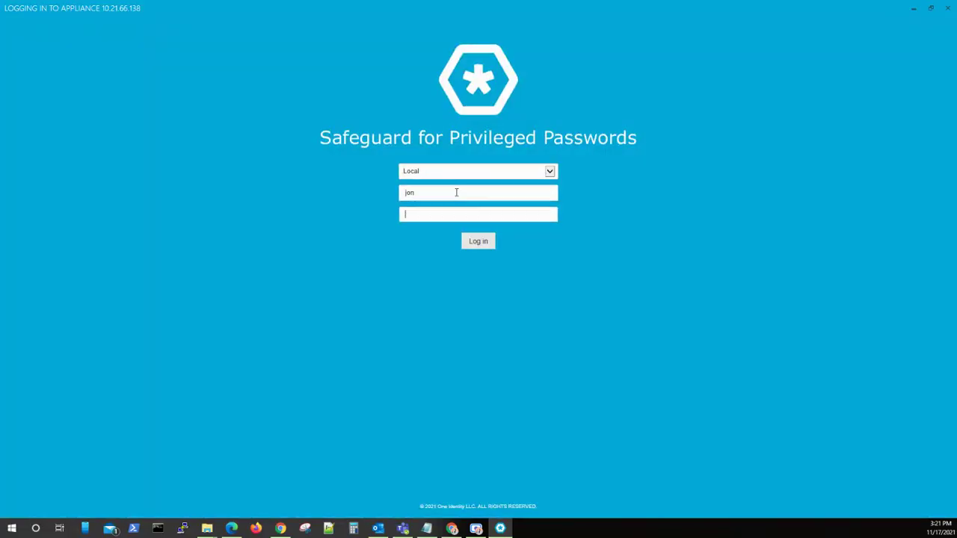
pyautogui.write('**********')
pyautogui.press('Return')
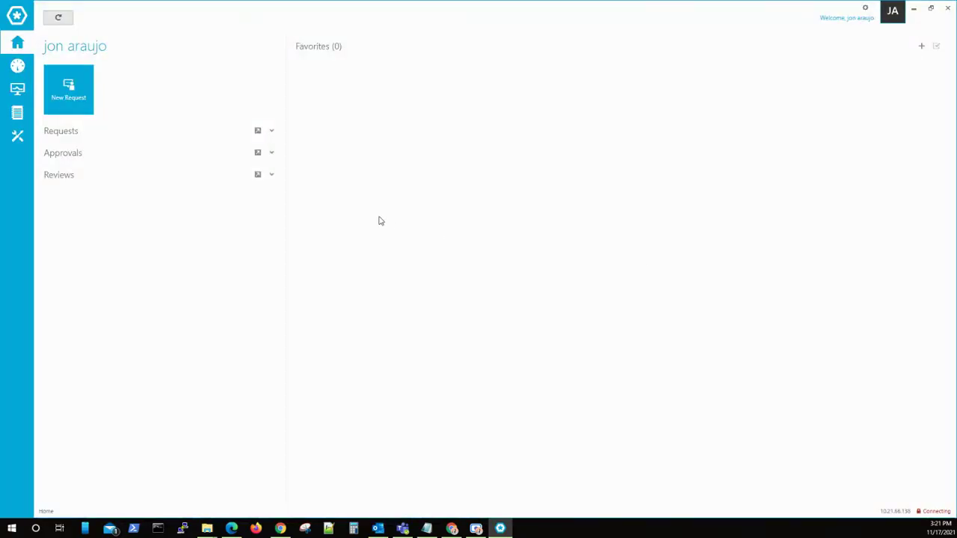
# Step: Go to Toolbox > Entitlements, start a new entitlement, then cancel it
pyautogui.click(25, 147)
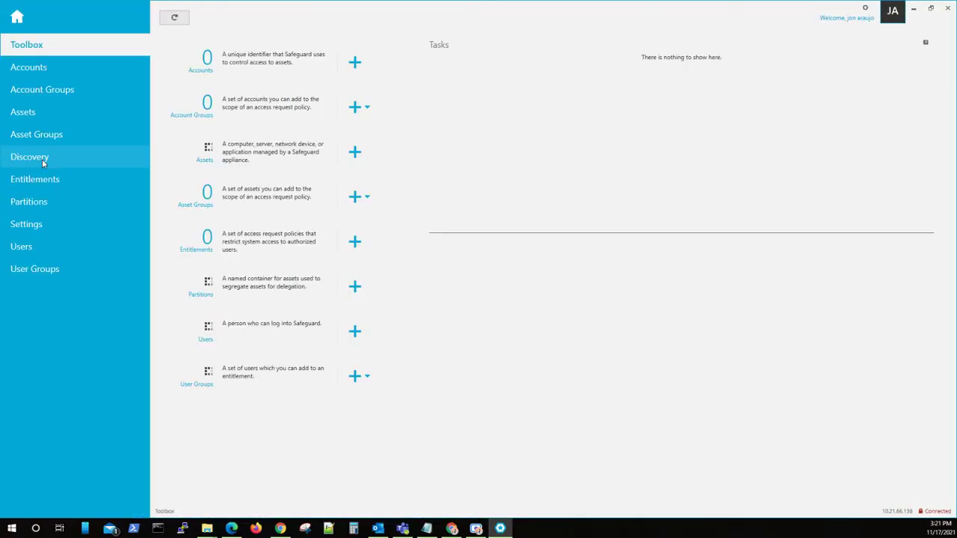
pyautogui.click(48, 180)
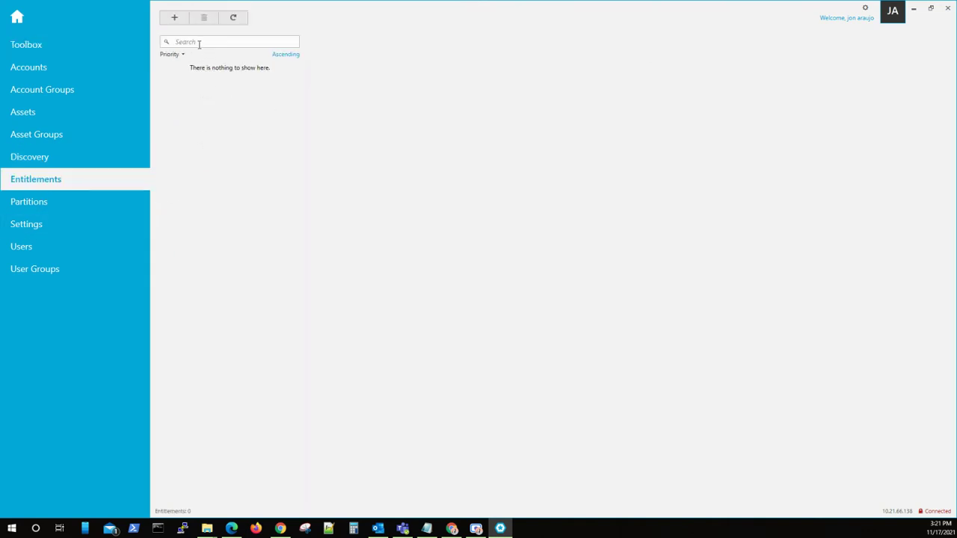
pyautogui.click(174, 18)
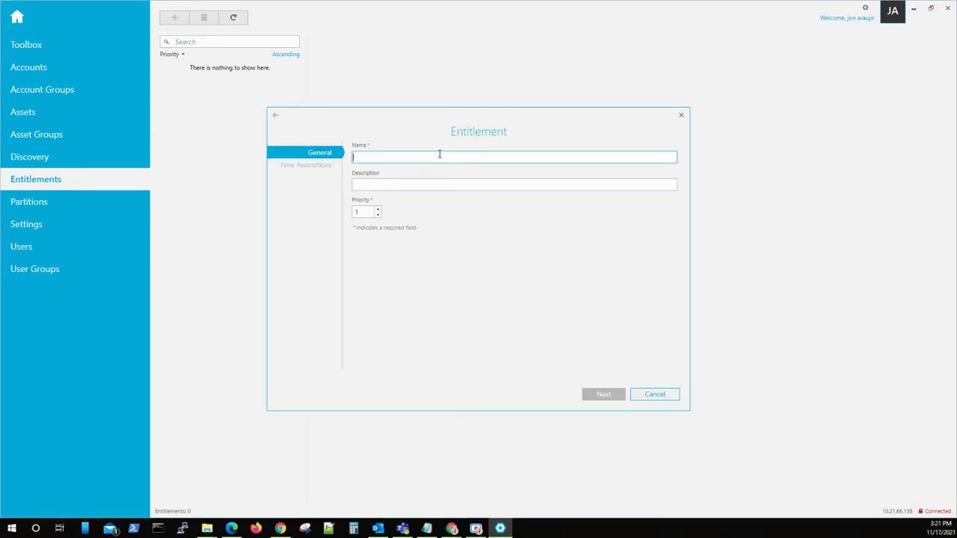
pyautogui.write('q')
pyautogui.write('ent')
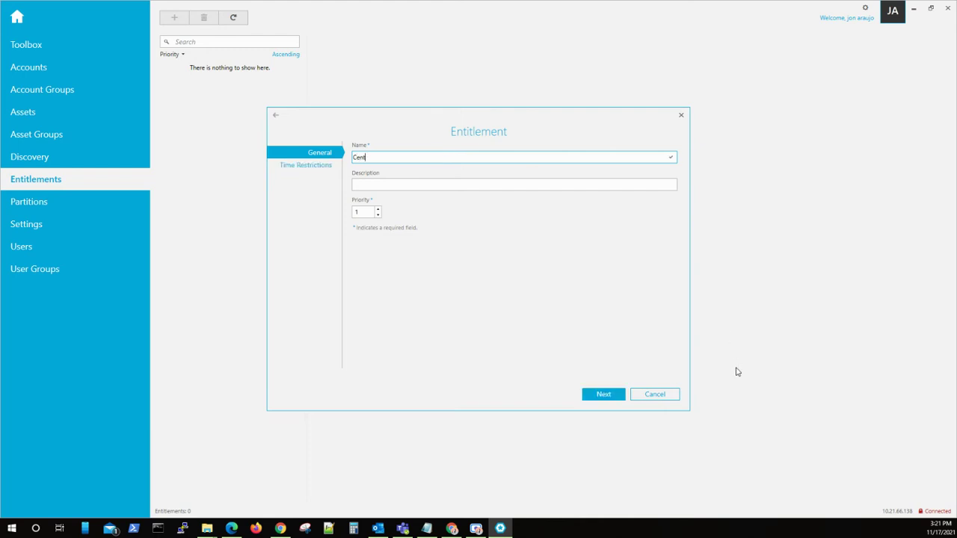
pyautogui.click(665, 395)
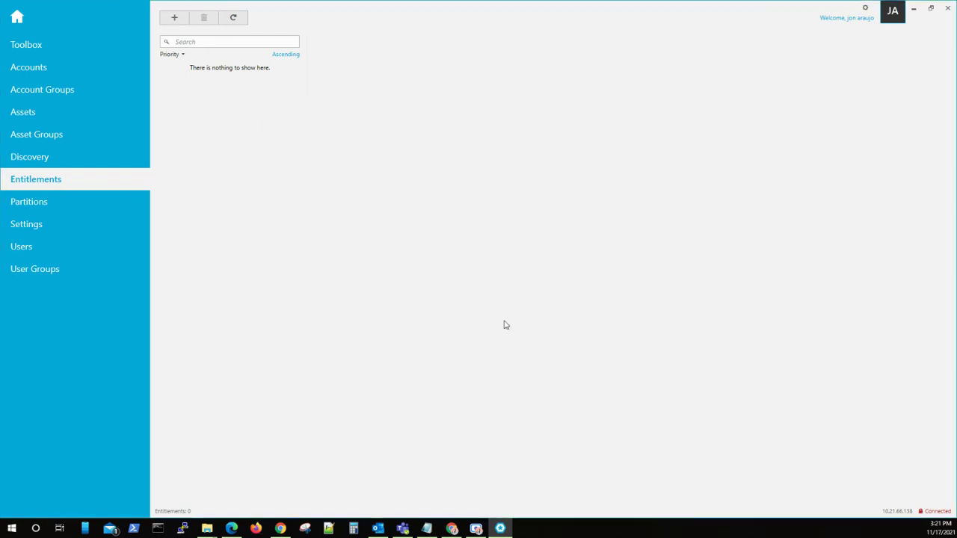
# Step: Refresh the Assets list and view the details of 10.21.66.131 and CentOS01
pyautogui.click(23, 117)
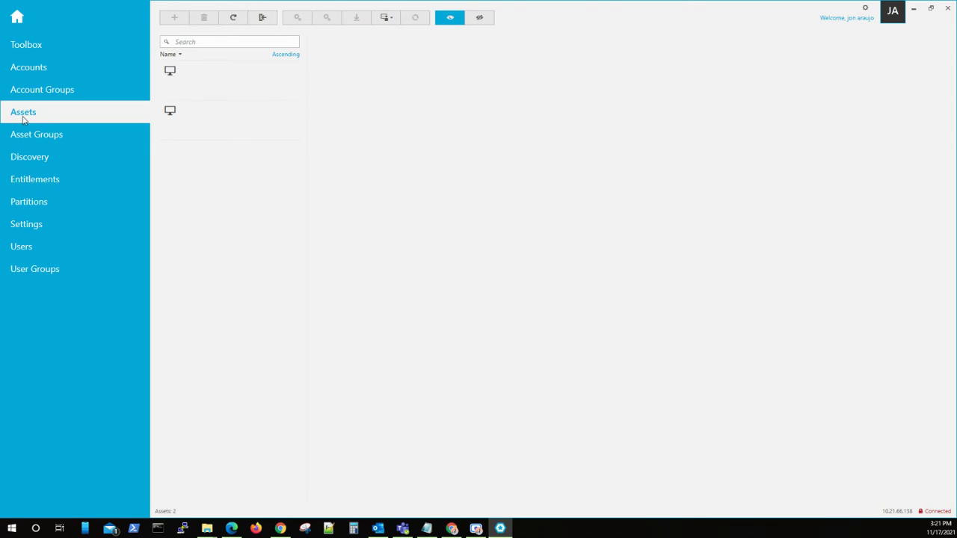
pyautogui.click(239, 22)
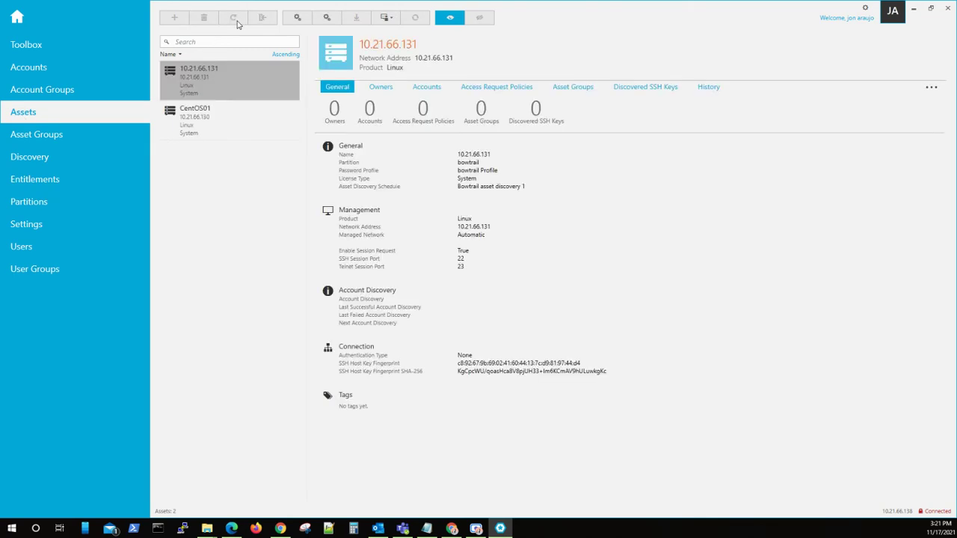
pyautogui.click(239, 70)
pyautogui.click(222, 133)
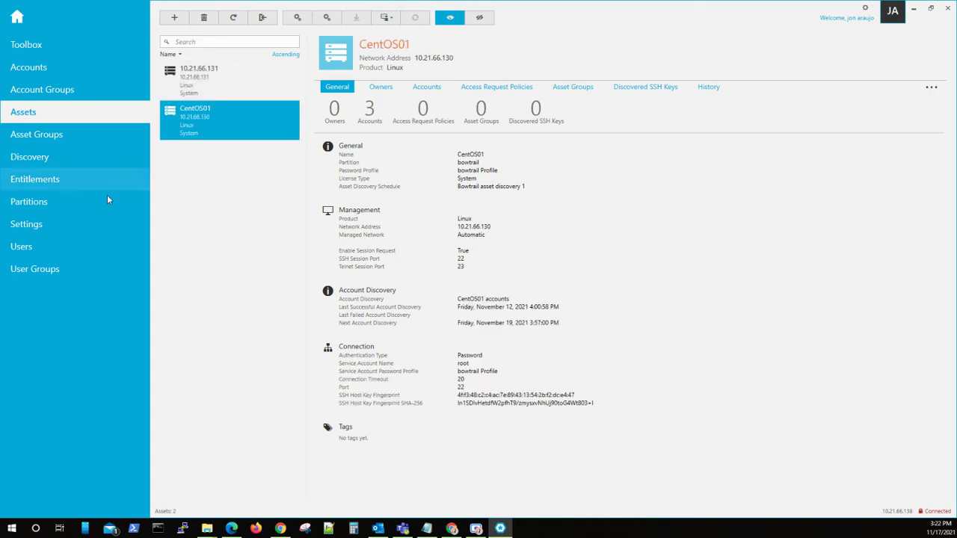
pyautogui.click(57, 180)
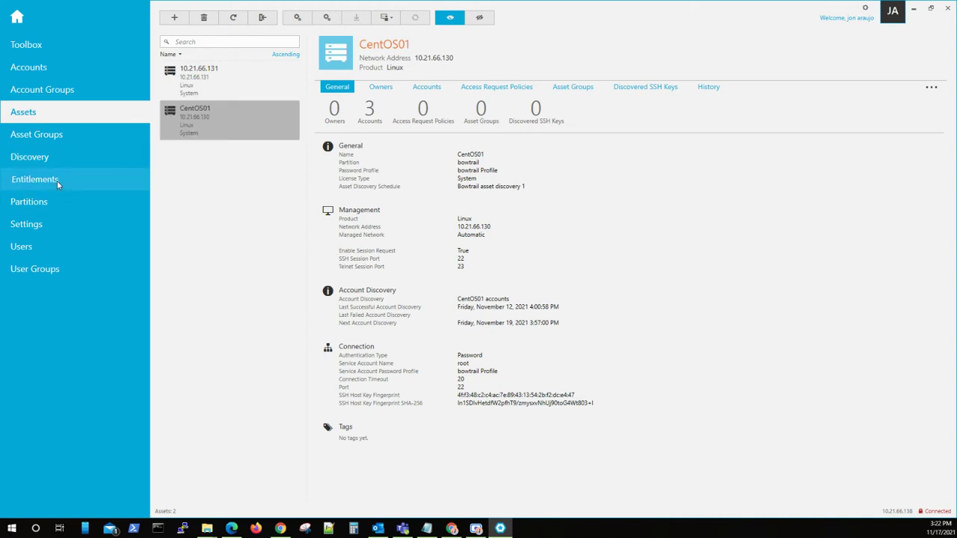
# Step: Add entitlement CentOS01-Entitlement01 with description 'test' and no time restrictions
pyautogui.click(174, 18)
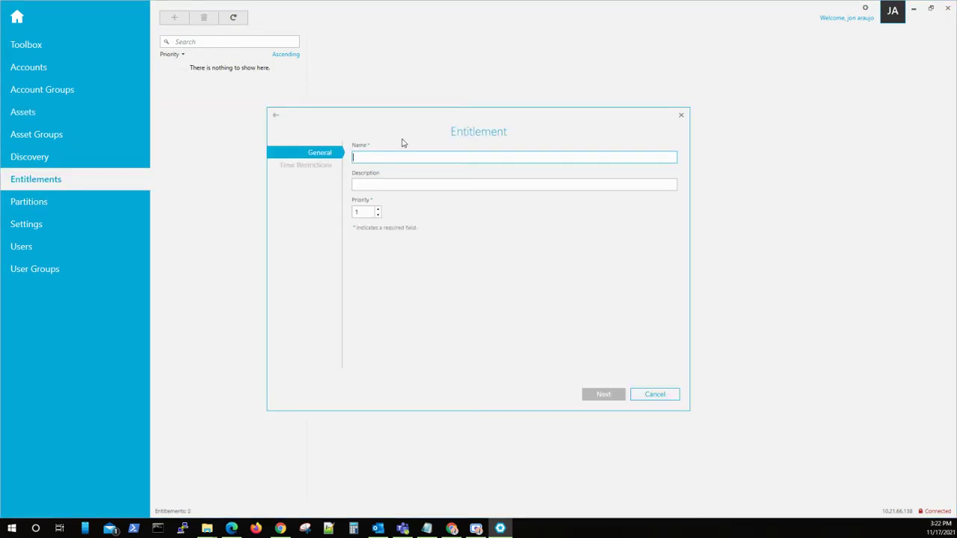
pyautogui.write('CentOS01-')
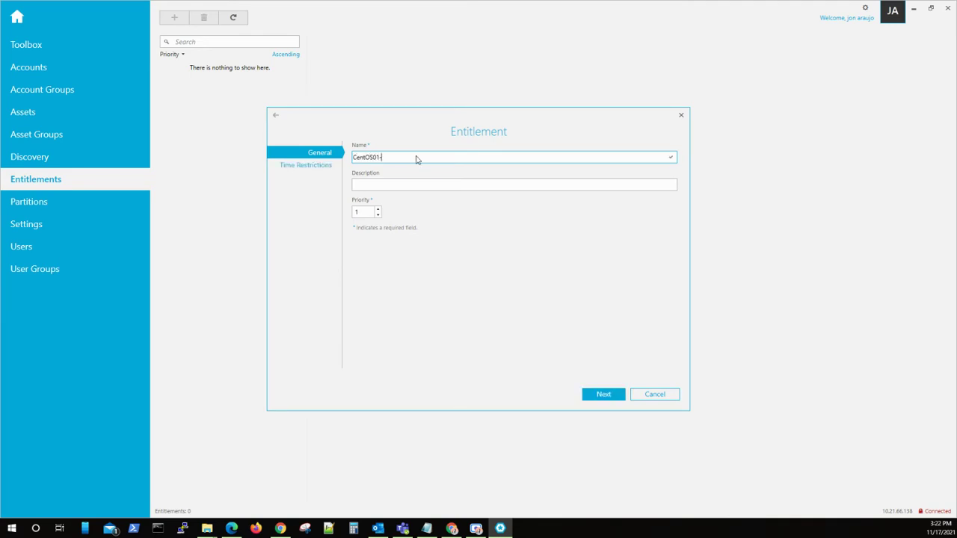
pyautogui.write('Entitlement01')
pyautogui.click(416, 184)
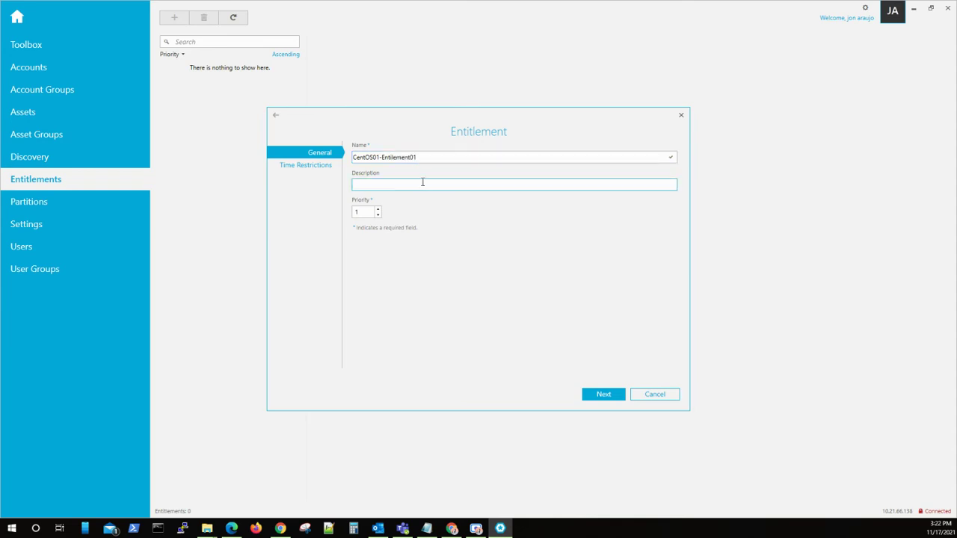
pyautogui.write('test')
pyautogui.click(602, 395)
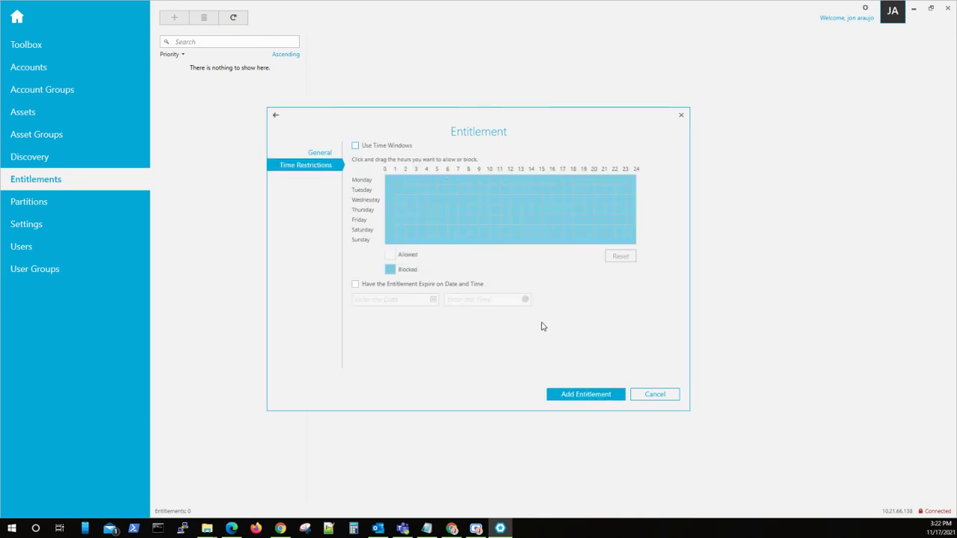
pyautogui.click(590, 394)
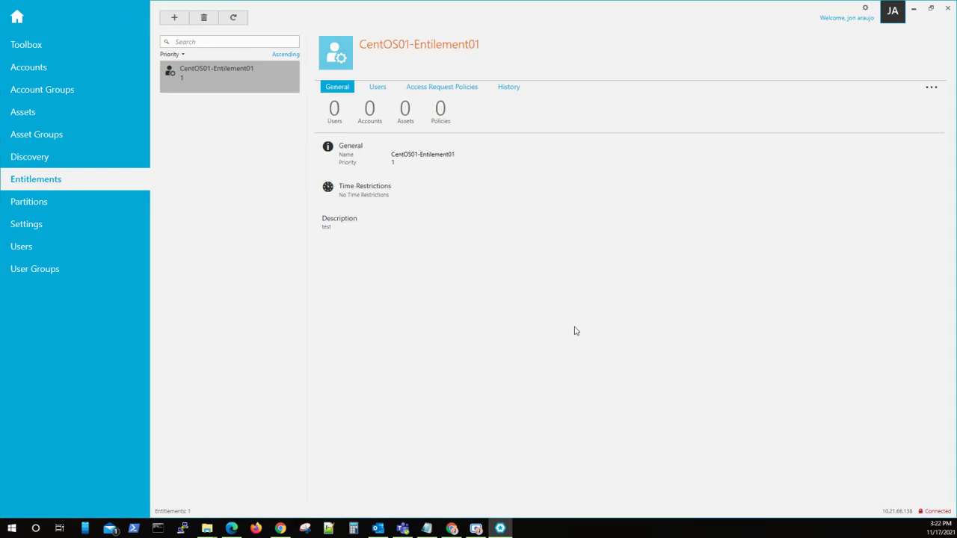
# Step: Search the user list for the requesting local user and add them to the entitlement's Users
pyautogui.click(382, 87)
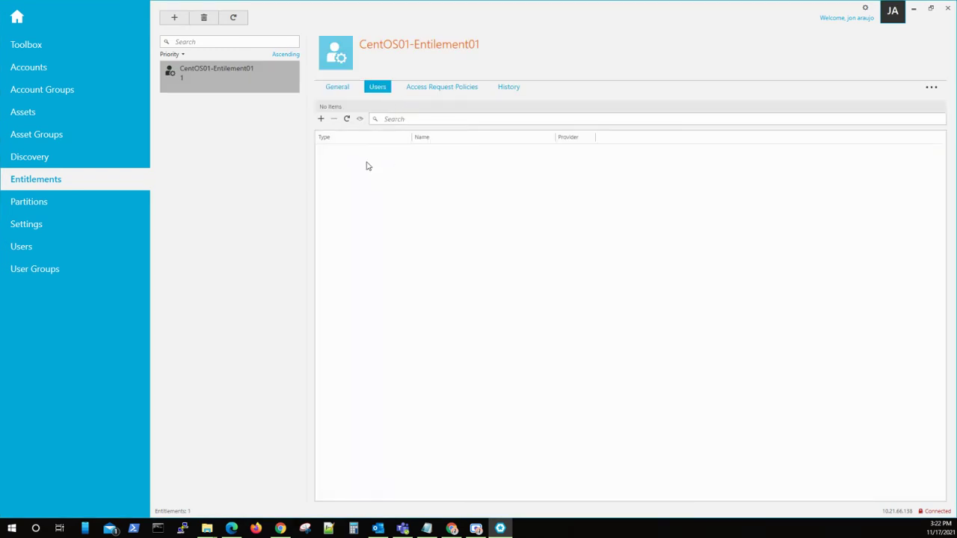
pyautogui.click(320, 118)
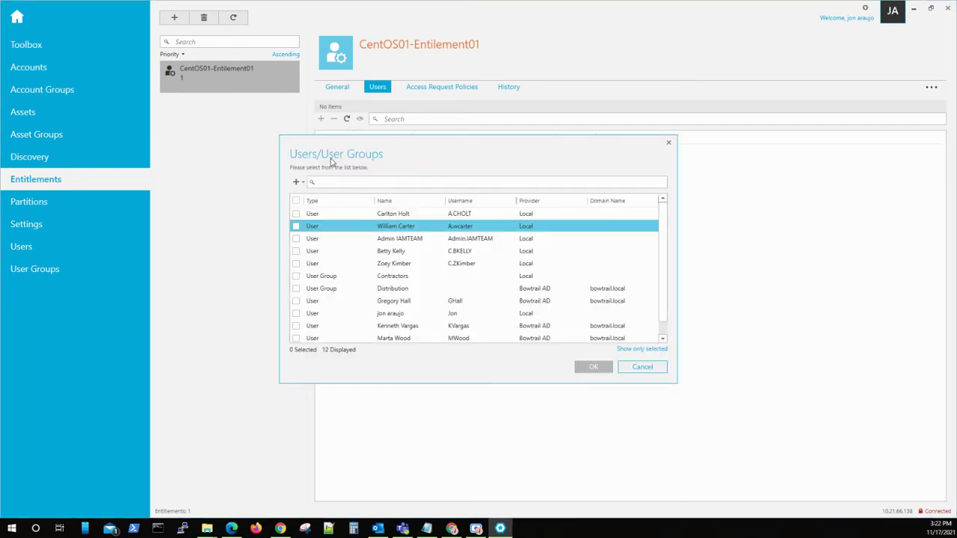
pyautogui.click(351, 182)
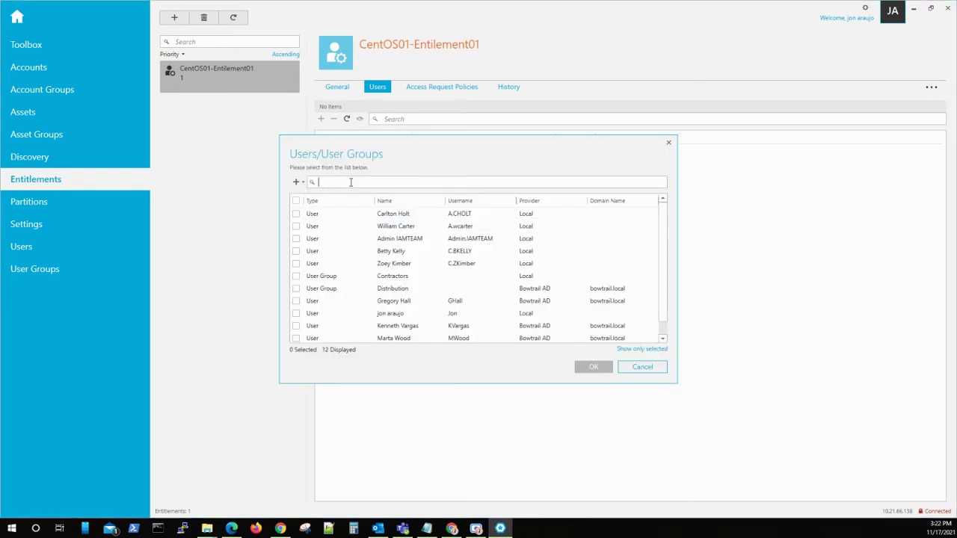
pyautogui.write('zer')
pyautogui.press('BackSpace')
pyautogui.press('BackSpace')
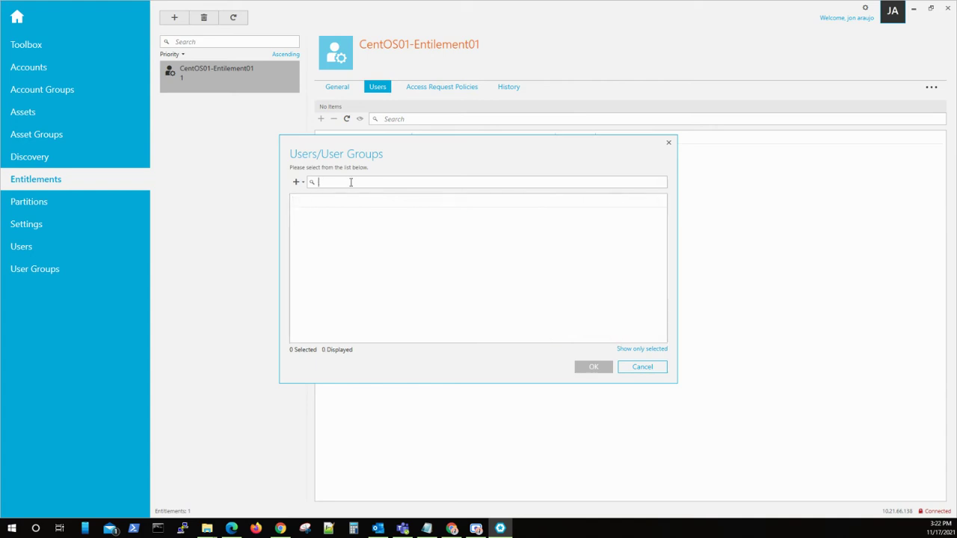
pyautogui.write('C')
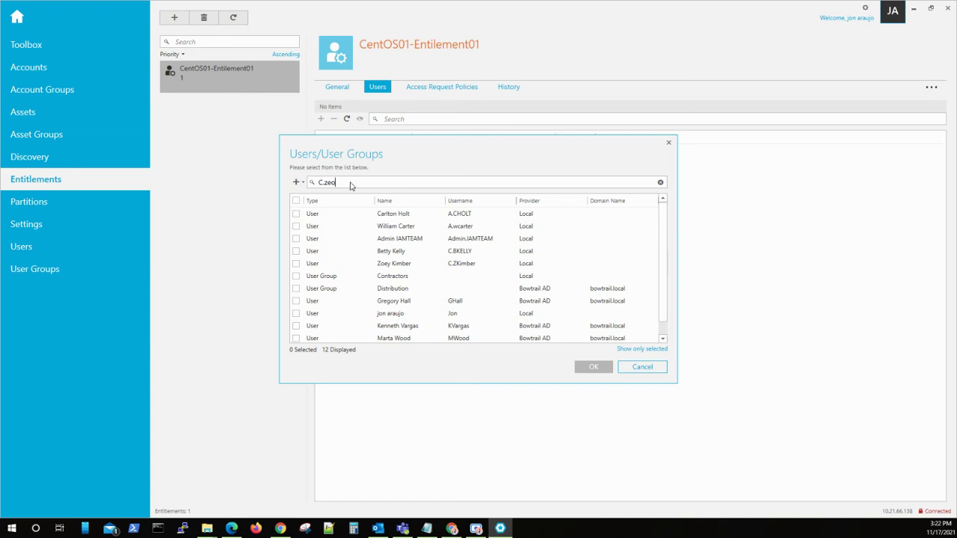
pyautogui.write('.zoe')
pyautogui.press('BackSpace')
pyautogui.write('oe')
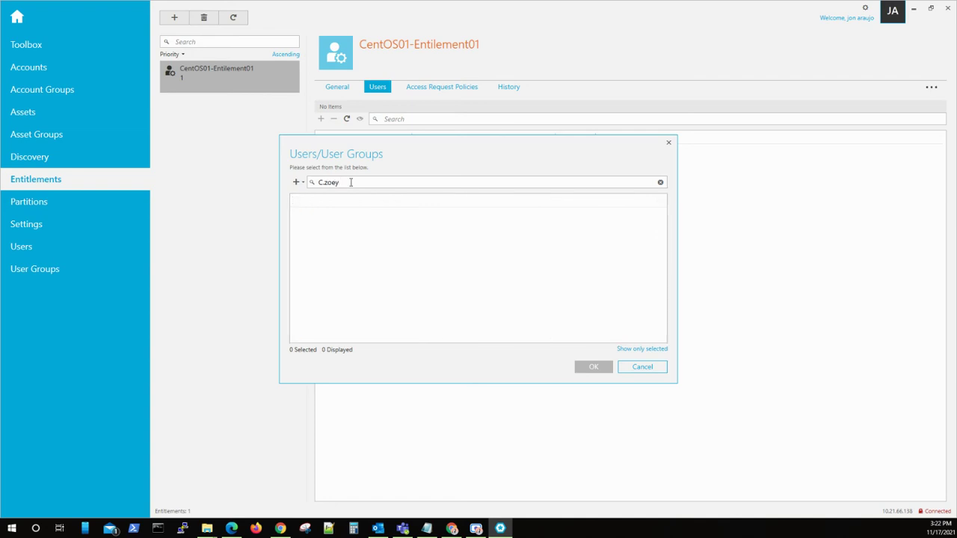
pyautogui.hotkey('ctrl', 'a')
pyautogui.write('z')
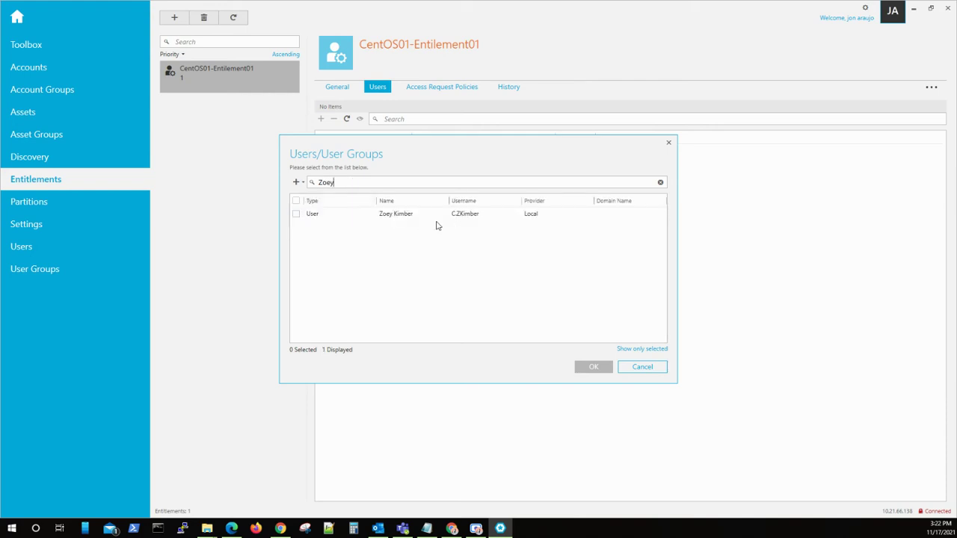
pyautogui.click(296, 215)
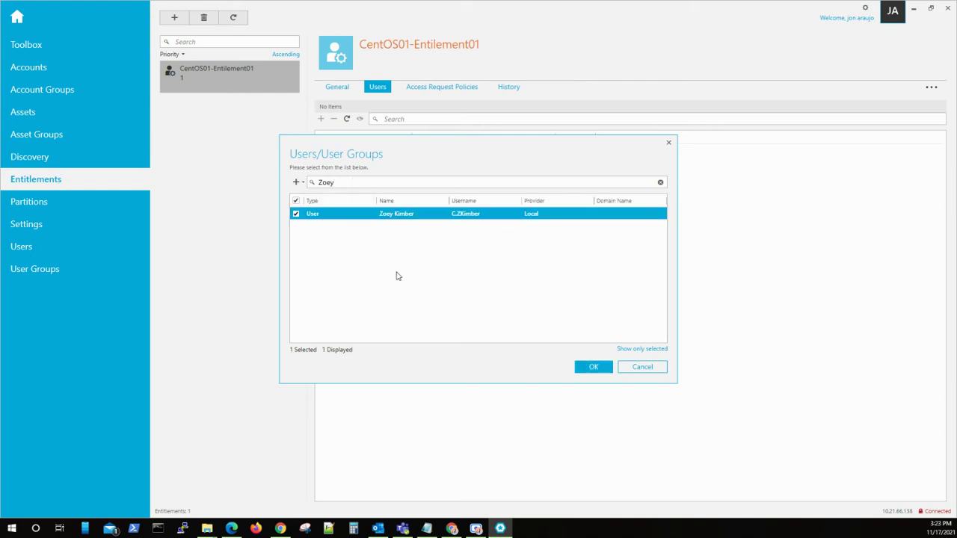
pyautogui.click(595, 367)
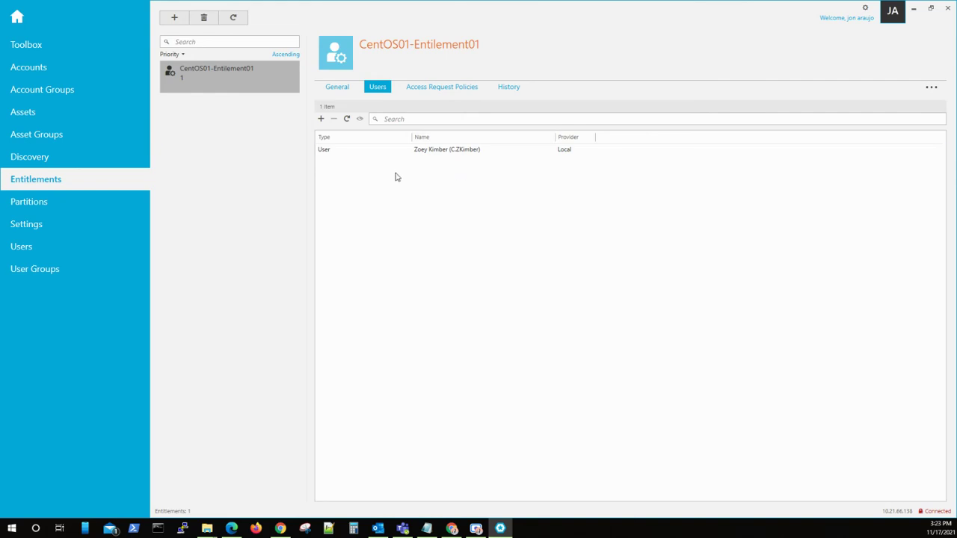
# Step: Start a new access request policy on the entitlement and type a provisional name
pyautogui.click(444, 87)
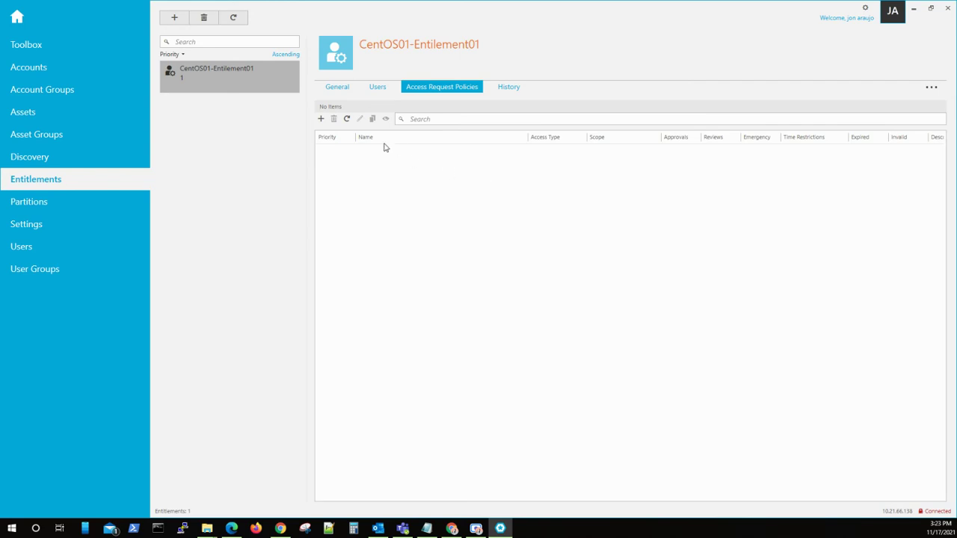
pyautogui.click(320, 120)
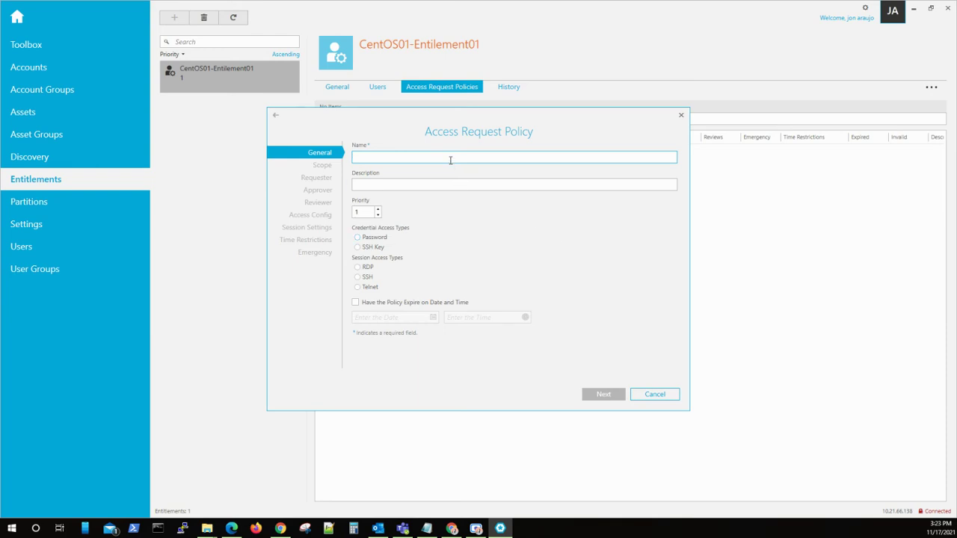
pyautogui.write('A')
pyautogui.press('BackSpace')
pyautogui.write('R')
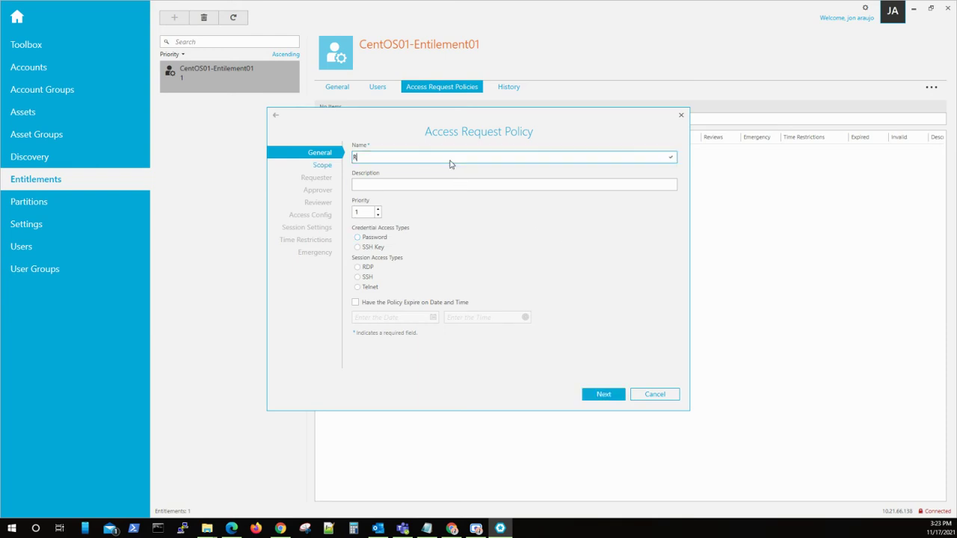
pyautogui.write('eq')
pyautogui.write('ue')
pyautogui.write('CentO')
pyautogui.write('S-')
pyautogui.press('End')
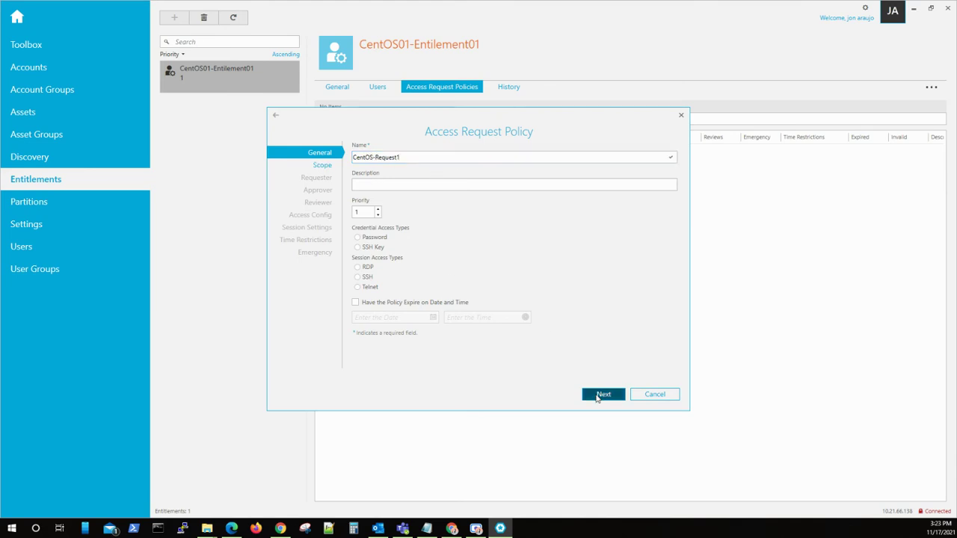
# Step: Correct the policy name to CentOS01-Operatos and return to the Scope step
pyautogui.click(603, 395)
pyautogui.click(358, 147)
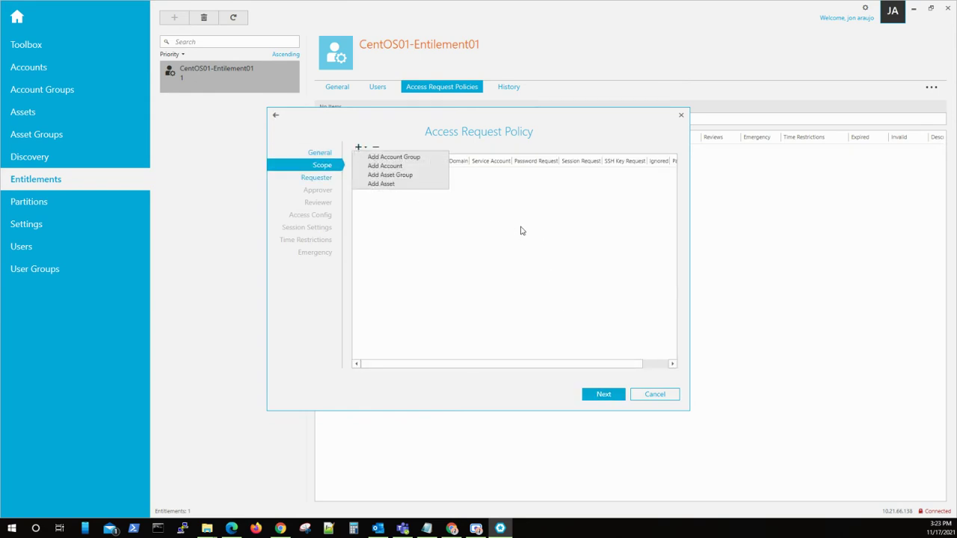
pyautogui.click(427, 187)
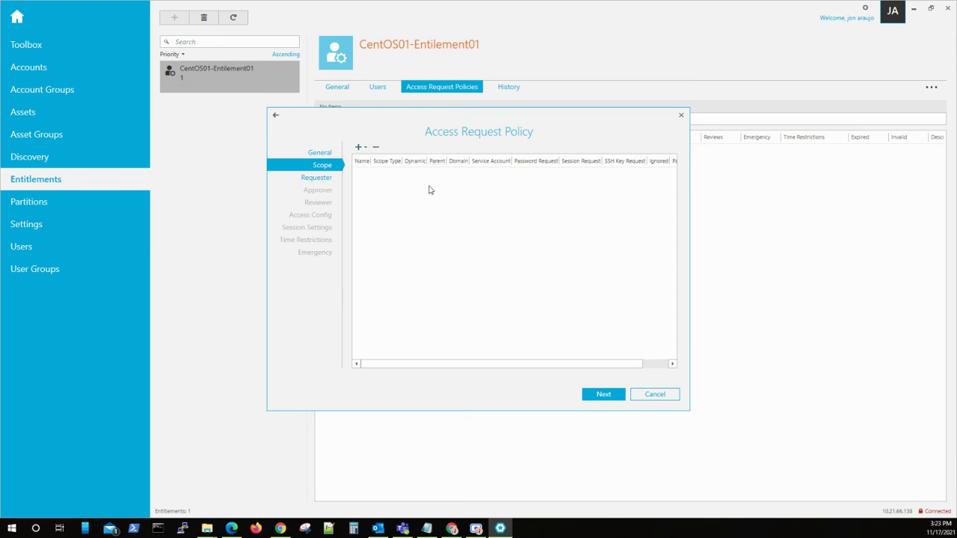
pyautogui.click(326, 154)
pyautogui.doubleClick(377, 158)
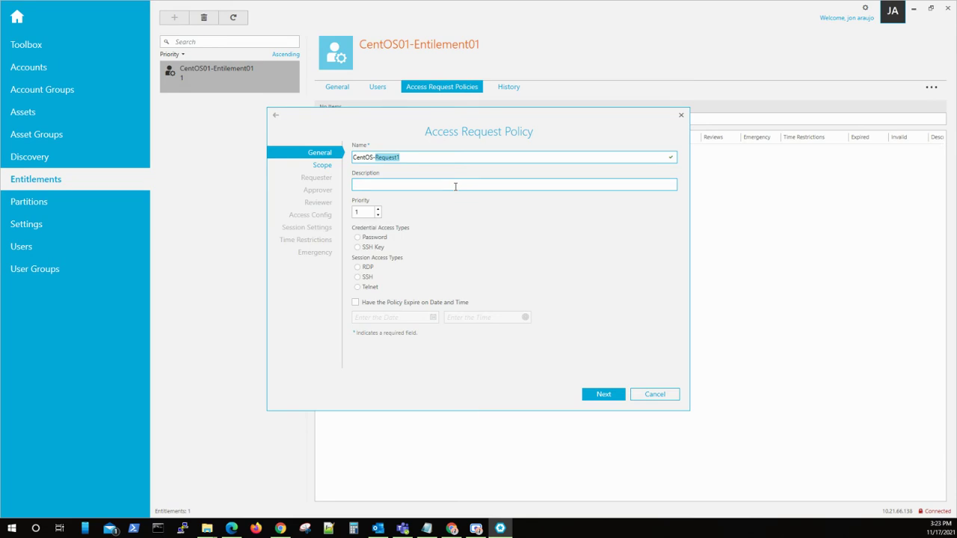
pyautogui.write('Operatos')
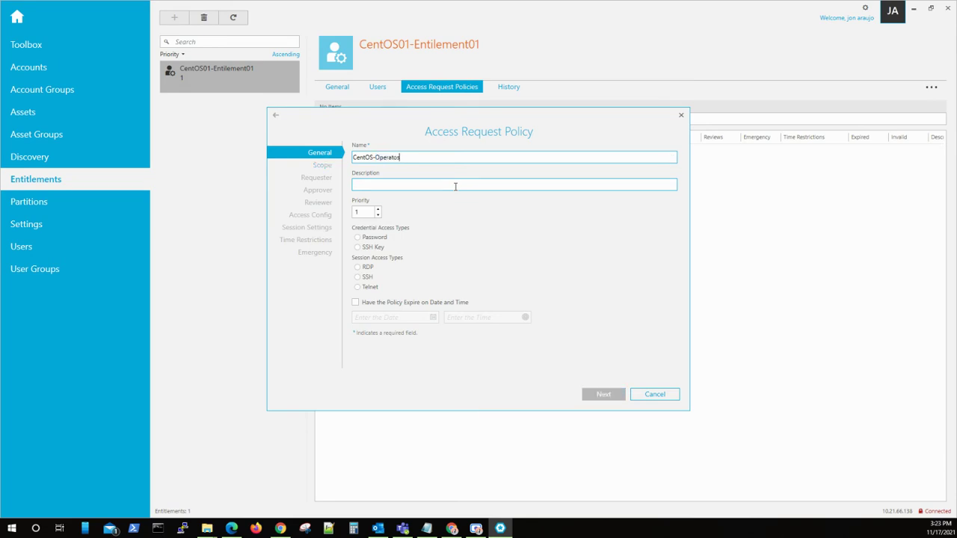
pyautogui.click(370, 156)
pyautogui.write('01')
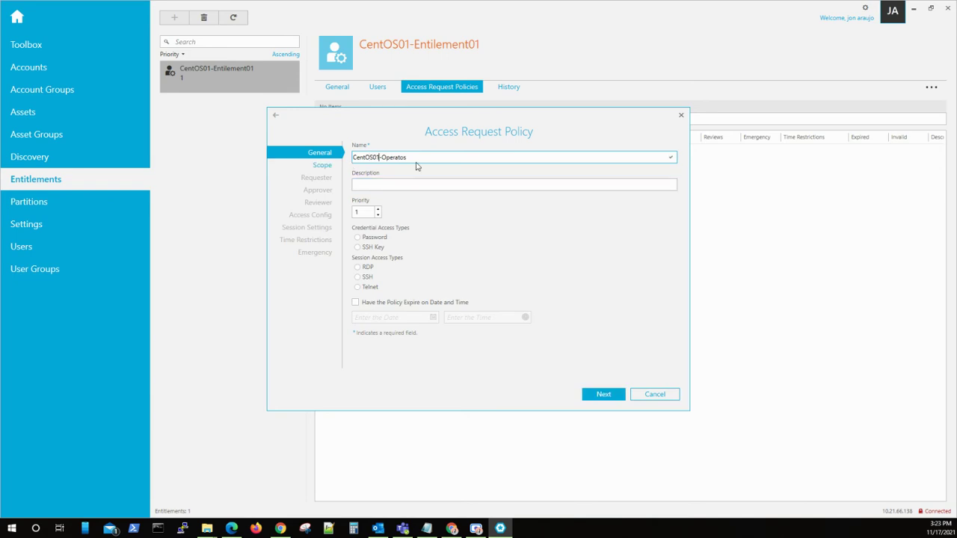
pyautogui.click(327, 166)
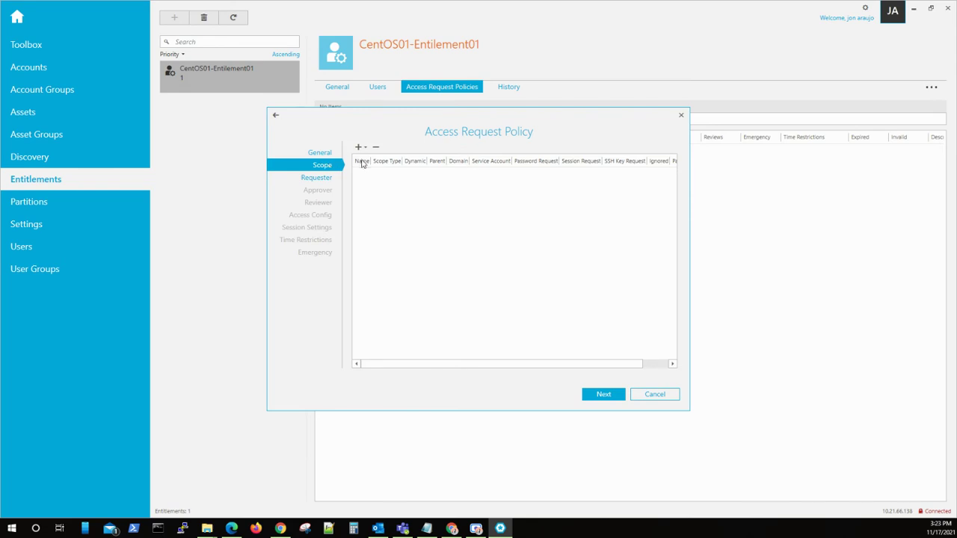
# Step: Add the two non-root CentOS01 accounts to the policy's scope via Add Account
pyautogui.click(358, 148)
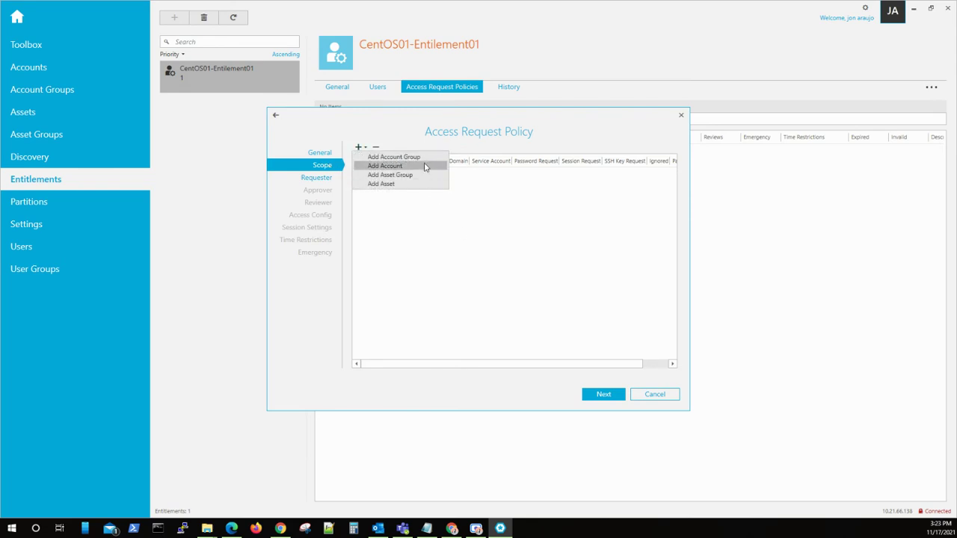
pyautogui.click(423, 166)
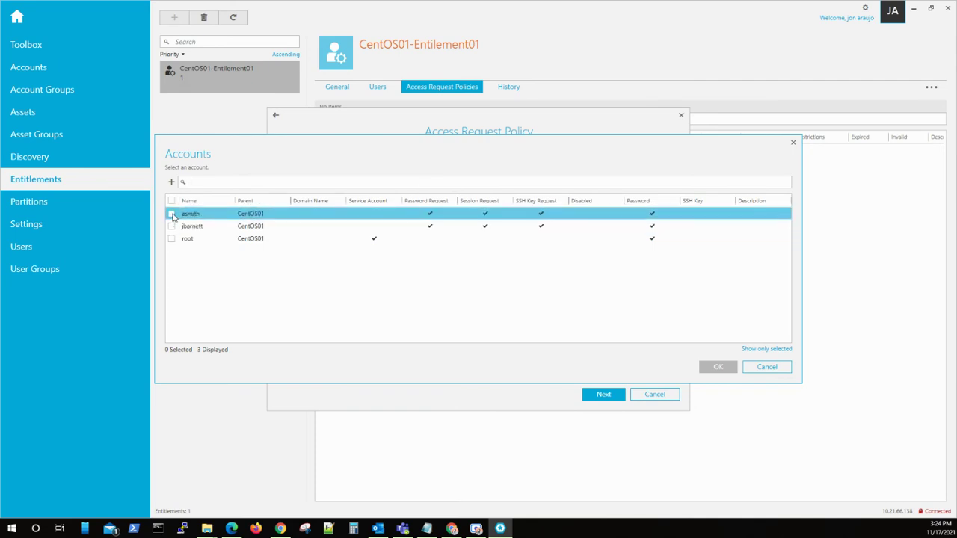
pyautogui.moveTo(271, 150); pyautogui.dragTo(317, 153)
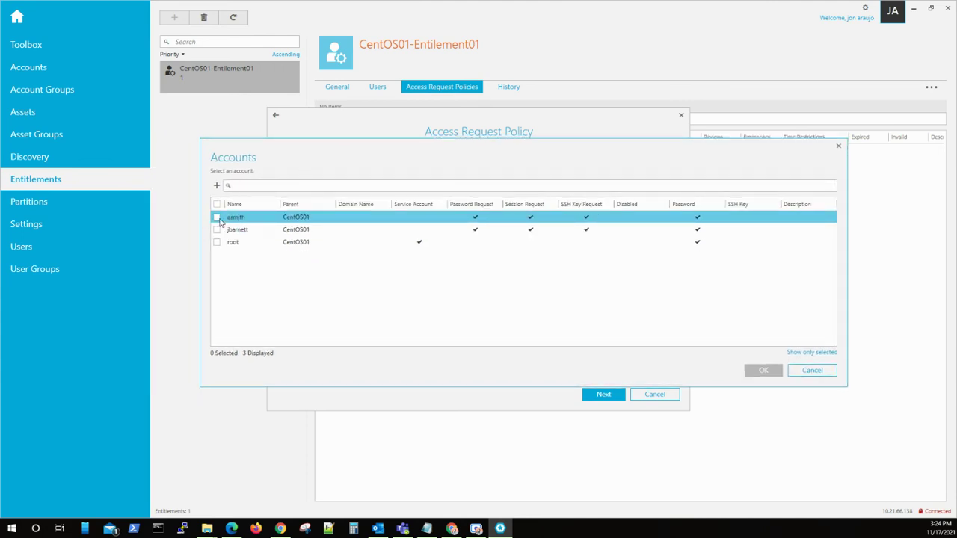
pyautogui.click(217, 217)
pyautogui.click(217, 230)
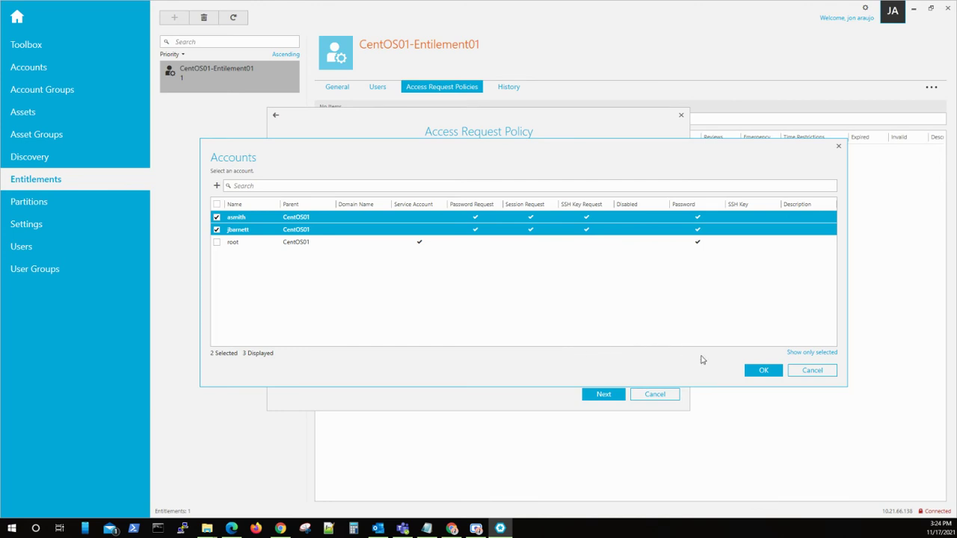
pyautogui.click(770, 374)
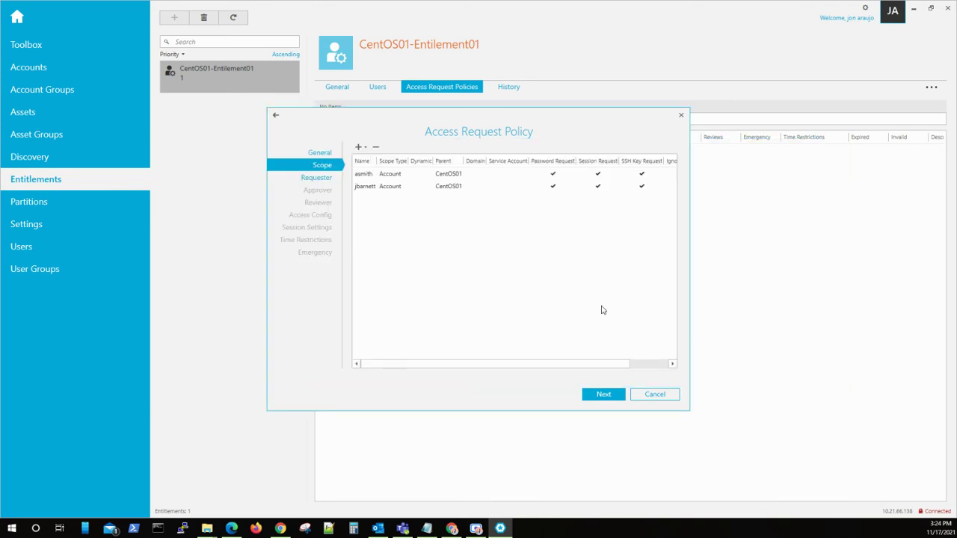
# Step: Set requests to auto-approve, then step past Access Config and Session Settings to Time Restrictions
pyautogui.click(317, 179)
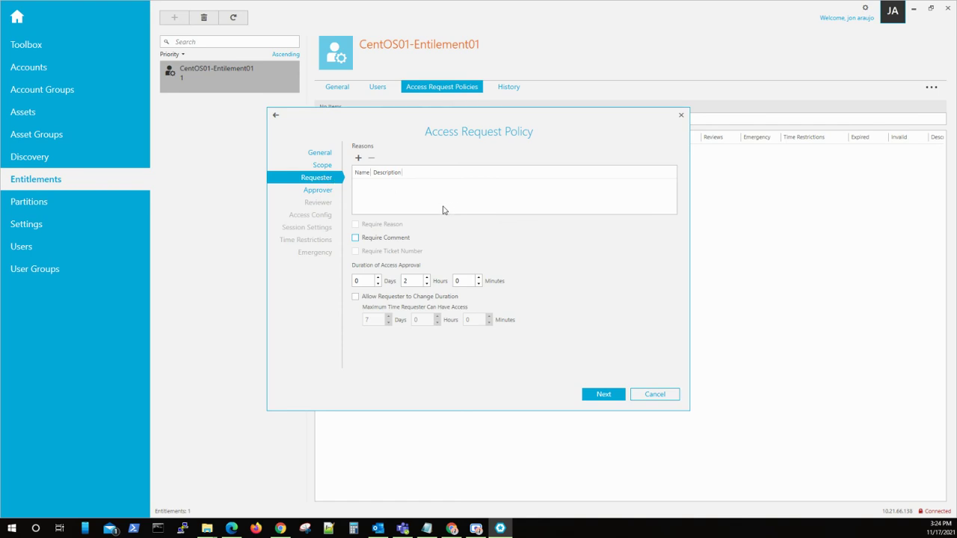
pyautogui.click(322, 193)
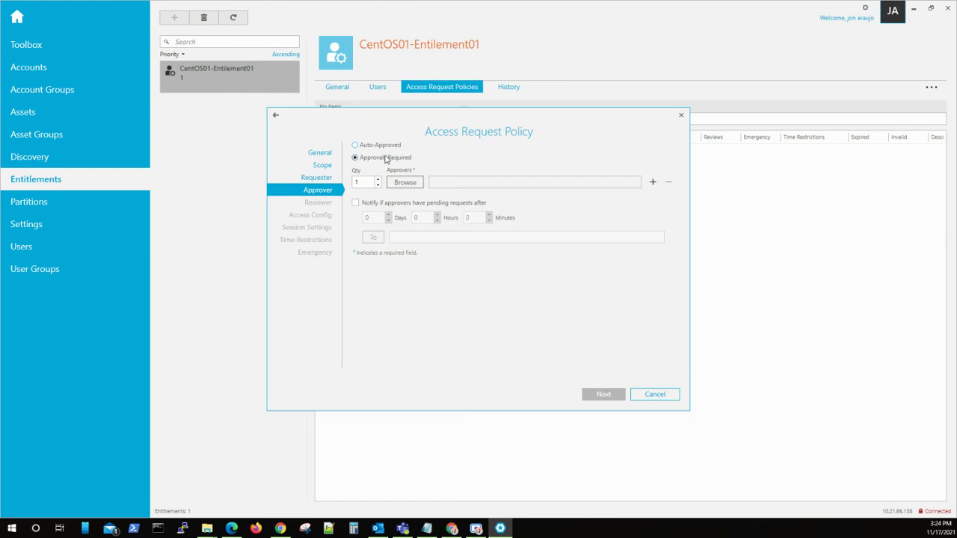
pyautogui.click(355, 145)
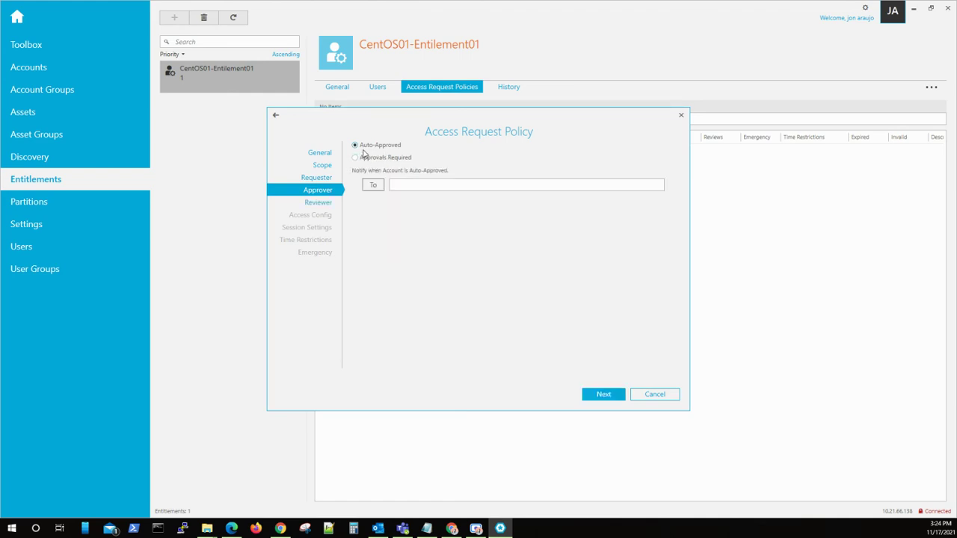
pyautogui.click(336, 204)
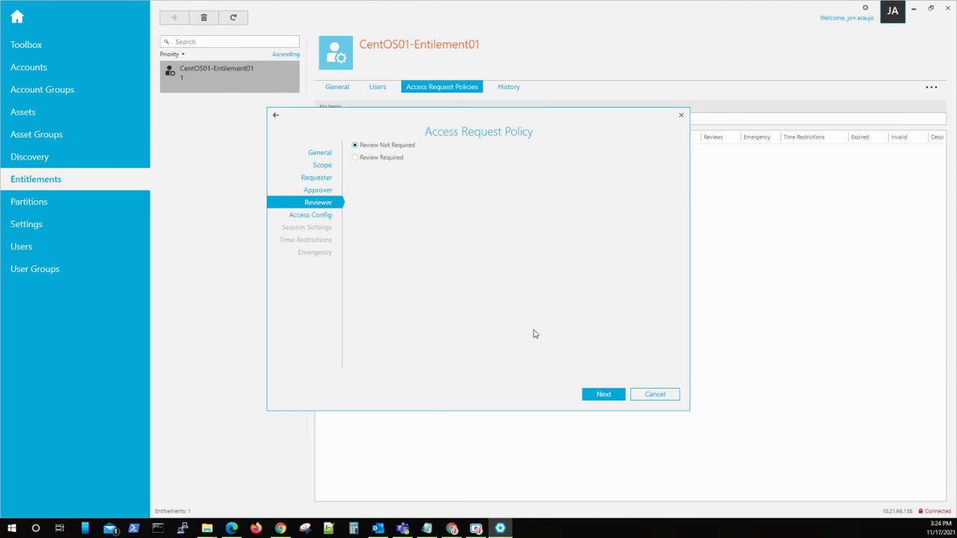
pyautogui.click(587, 397)
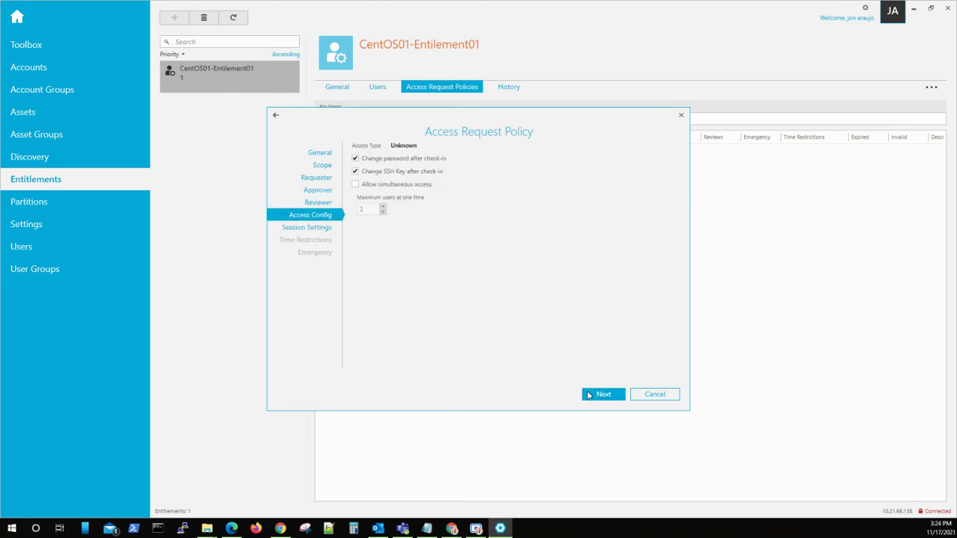
pyautogui.click(604, 396)
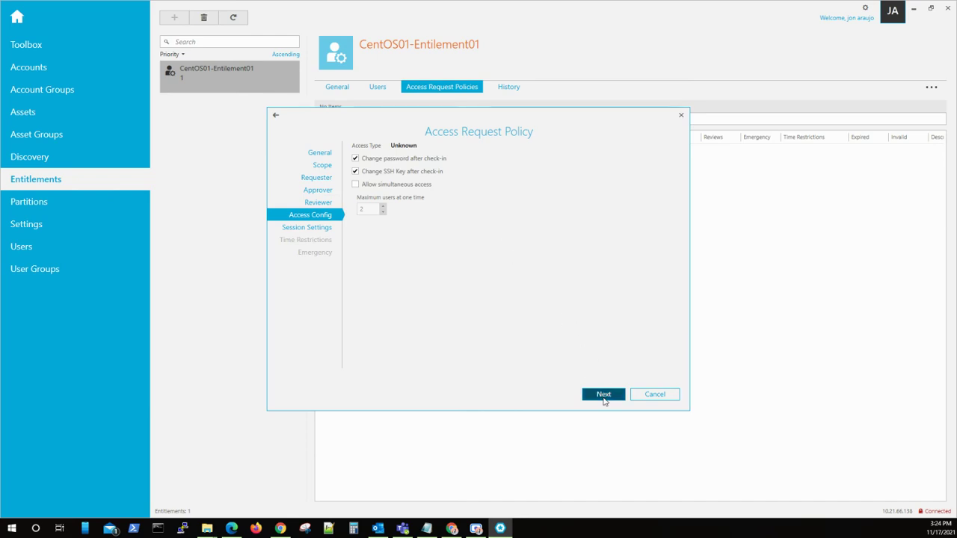
pyautogui.click(602, 399)
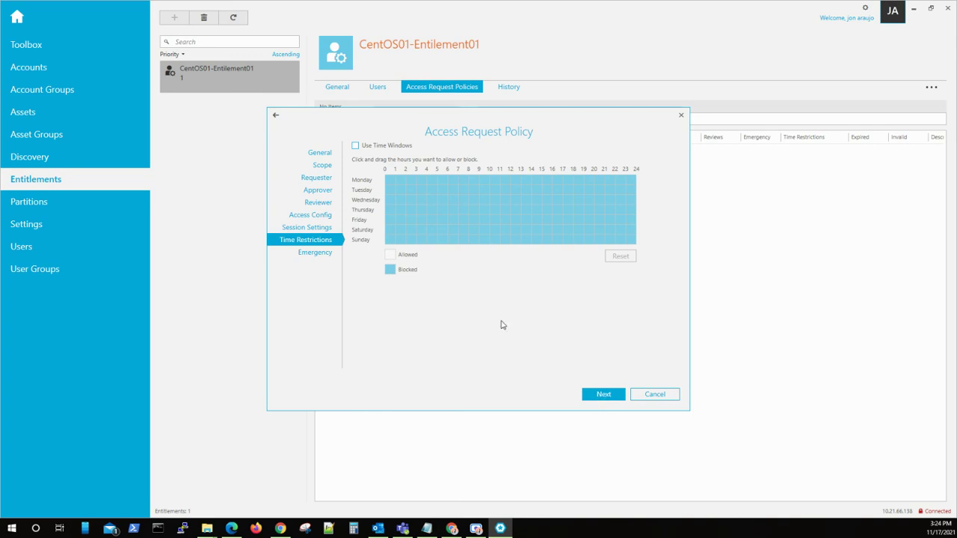
# Step: Set the policy's access type to Password in its General settings
pyautogui.click(321, 153)
pyautogui.click(355, 185)
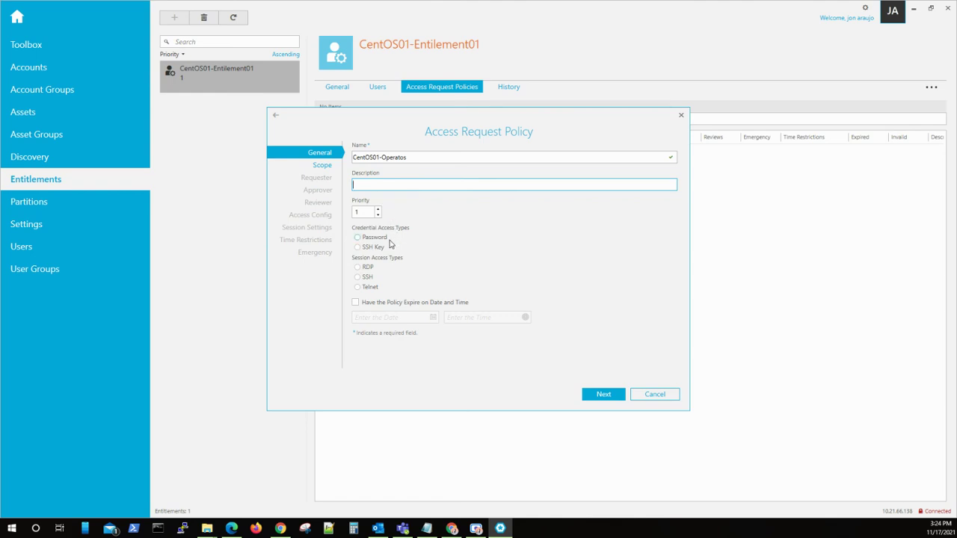
pyautogui.click(358, 237)
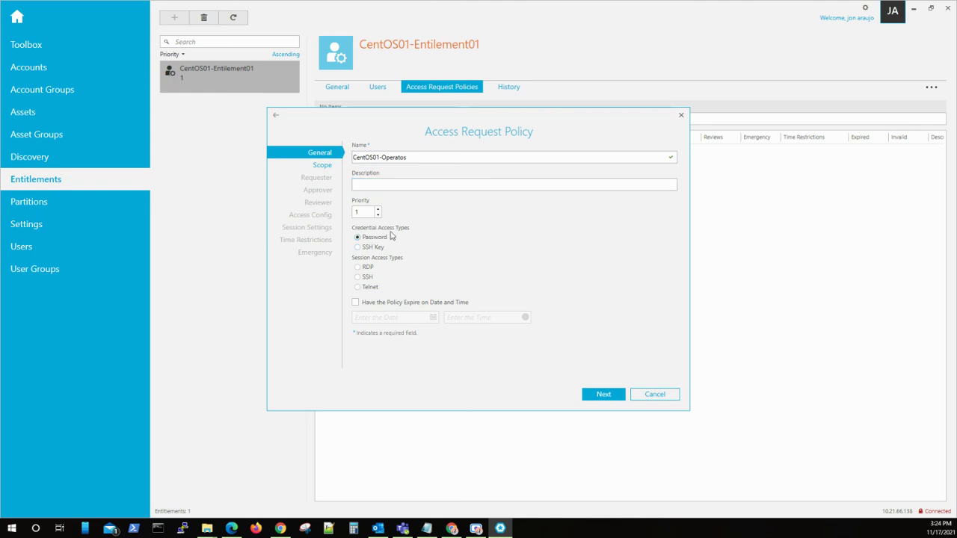
pyautogui.hotkey('shift', 'Tab')
pyautogui.hotkey('shift', 'Tab')
pyautogui.hotkey('shift', 'Tab')
pyautogui.hotkey('shift', 'Tab')
# Step: Review the two CentOS01 accounts in the policy's scope before returning to Requester
pyautogui.click(325, 166)
pyautogui.click(375, 176)
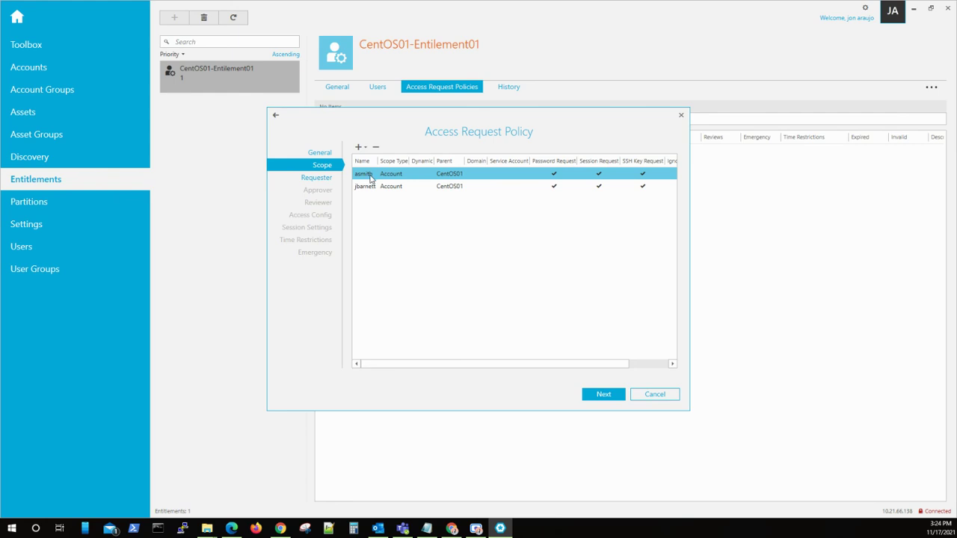
pyautogui.click(370, 187)
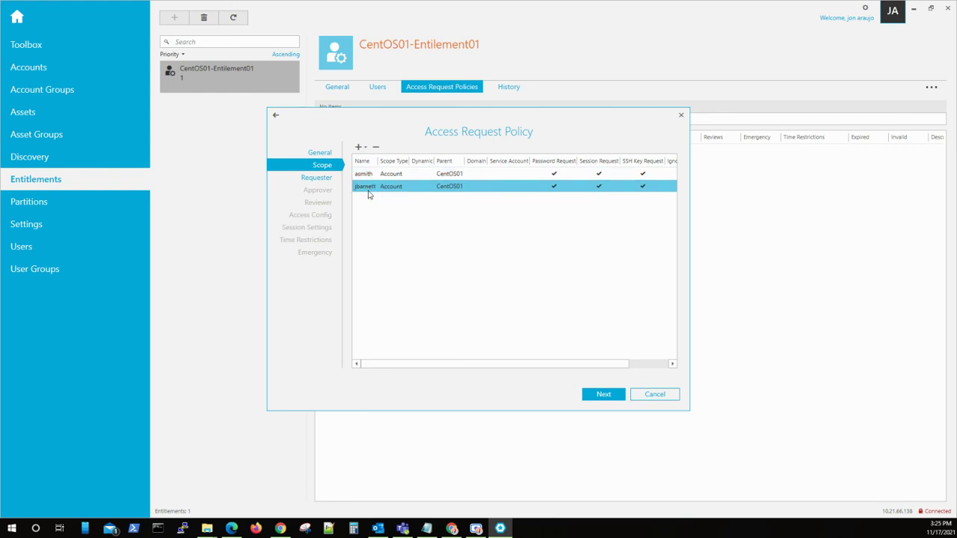
pyautogui.click(371, 173)
pyautogui.click(470, 258)
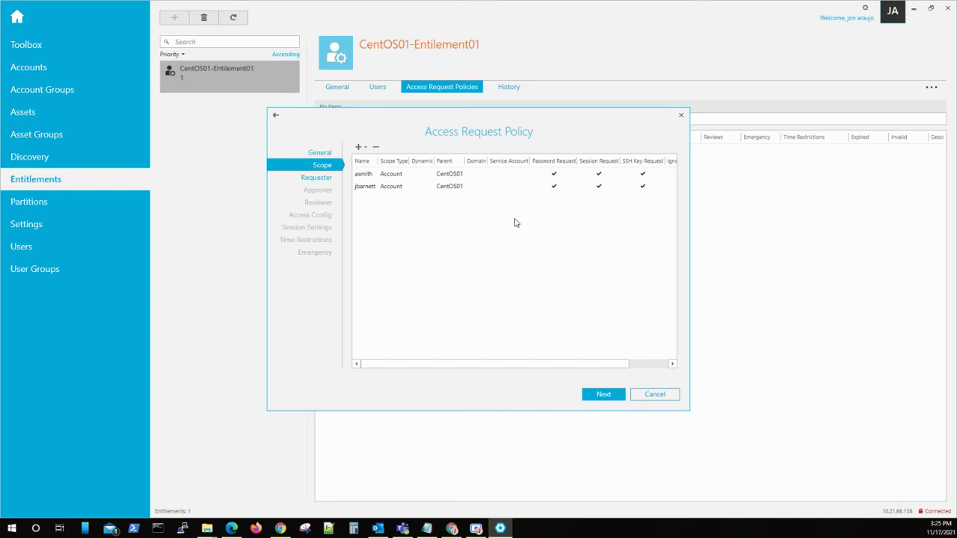
pyautogui.click(488, 174)
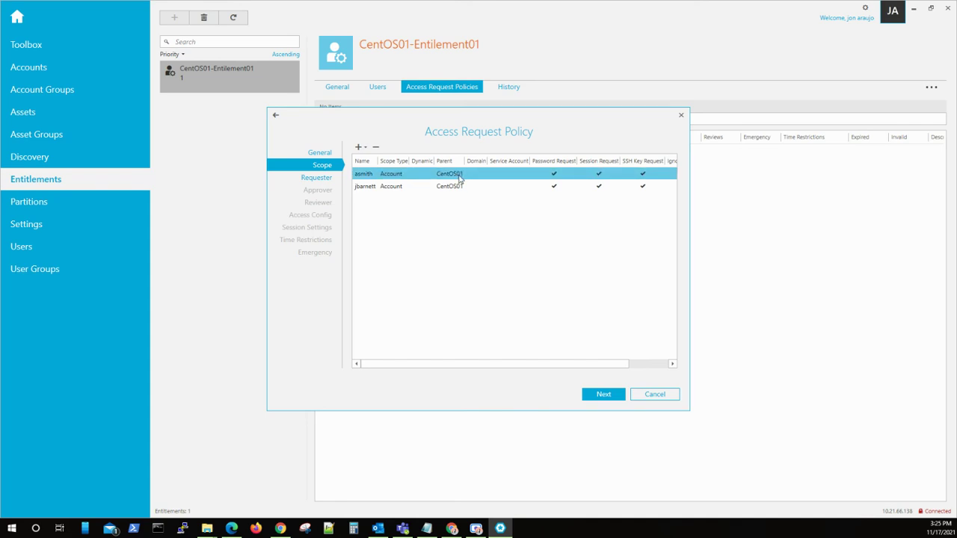
pyautogui.keyDown('ctrl'); pyautogui.click(461, 175); pyautogui.keyUp('ctrl')
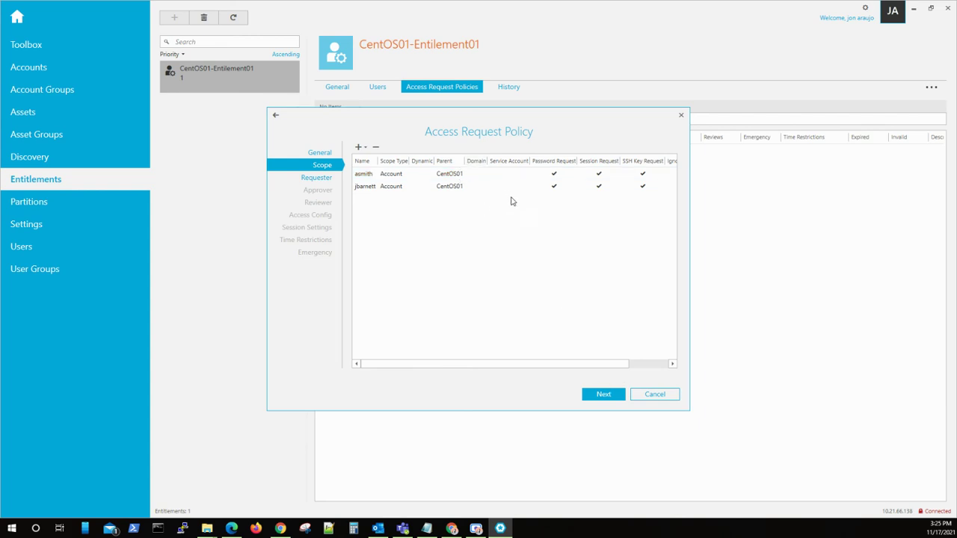
pyautogui.click(602, 396)
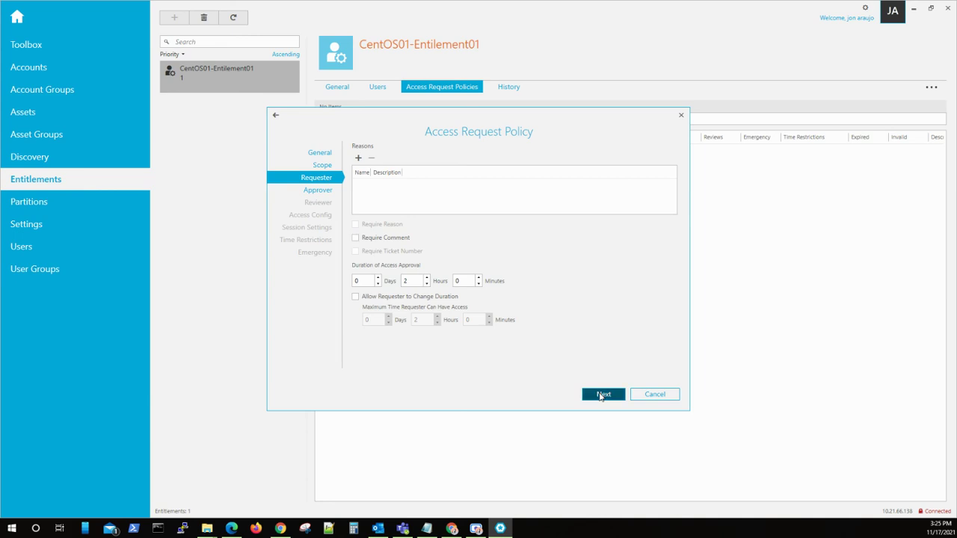
# Step: Keep default settings through Emergency and create the CentOS01-Operatos policy
pyautogui.click(601, 396)
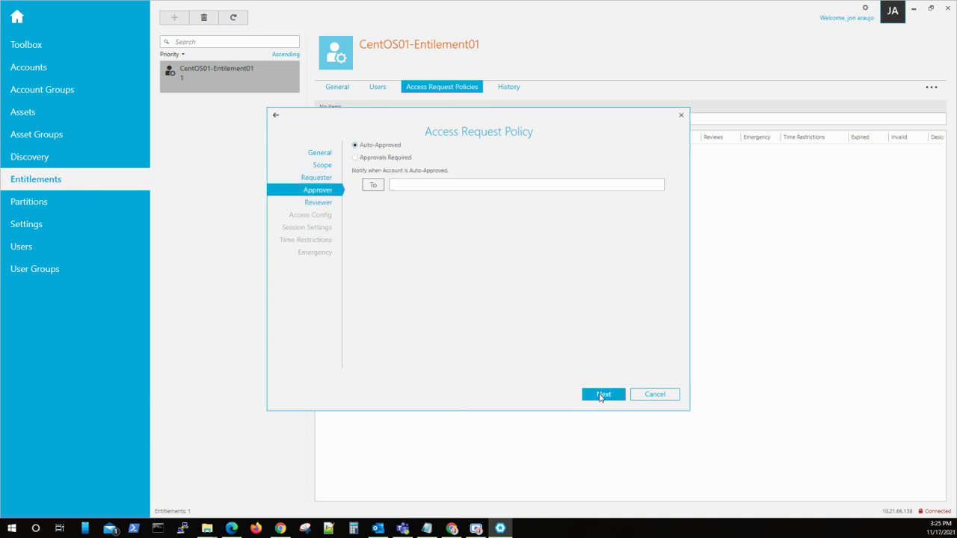
pyautogui.click(602, 395)
pyautogui.click(601, 395)
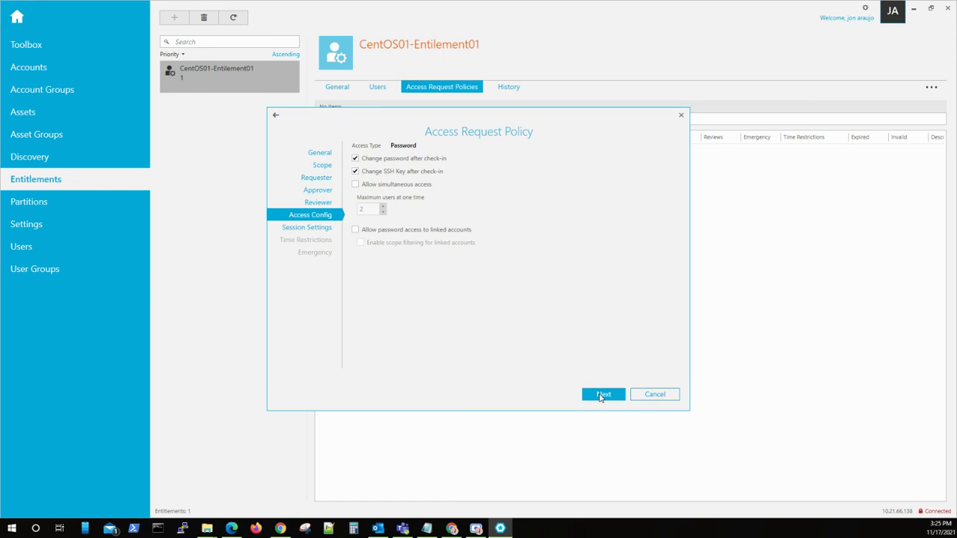
pyautogui.click(601, 396)
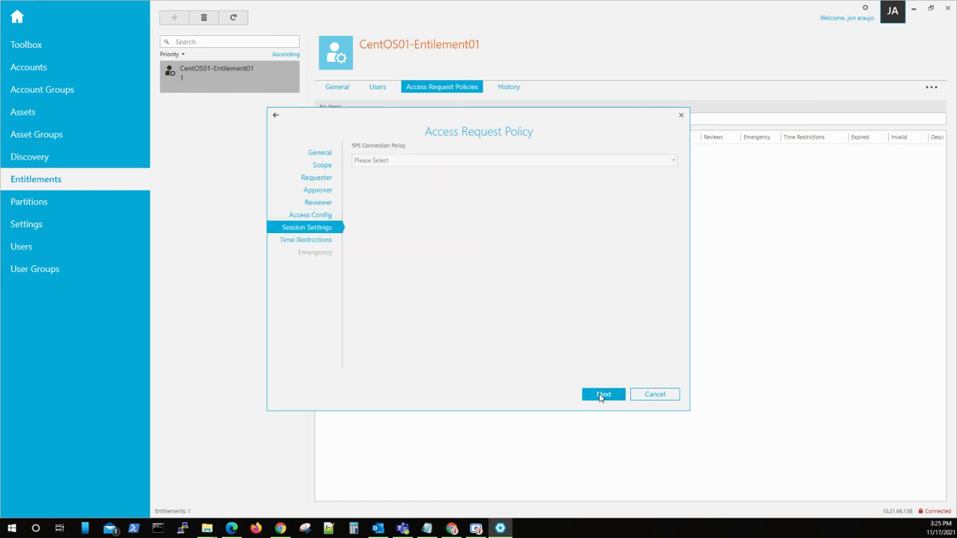
pyautogui.click(601, 395)
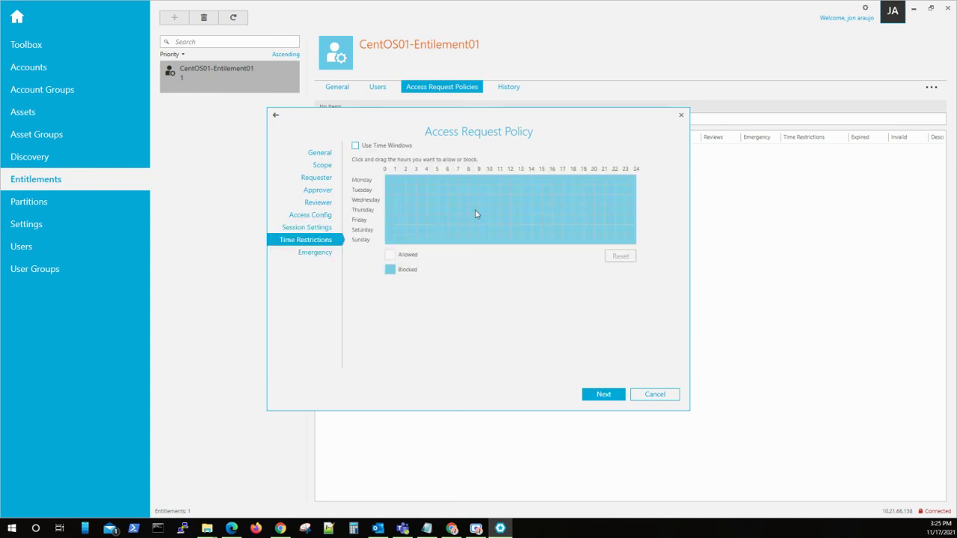
pyautogui.click(598, 394)
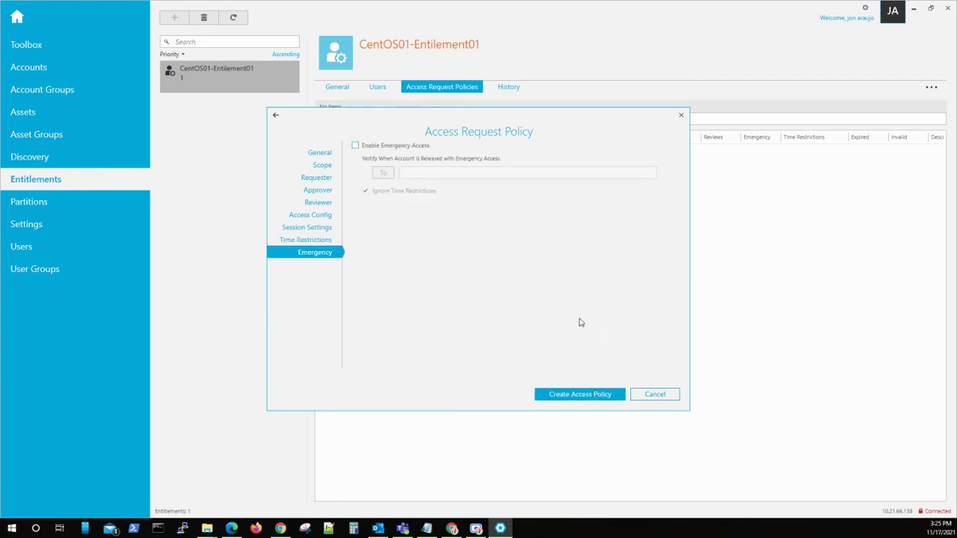
pyautogui.click(606, 398)
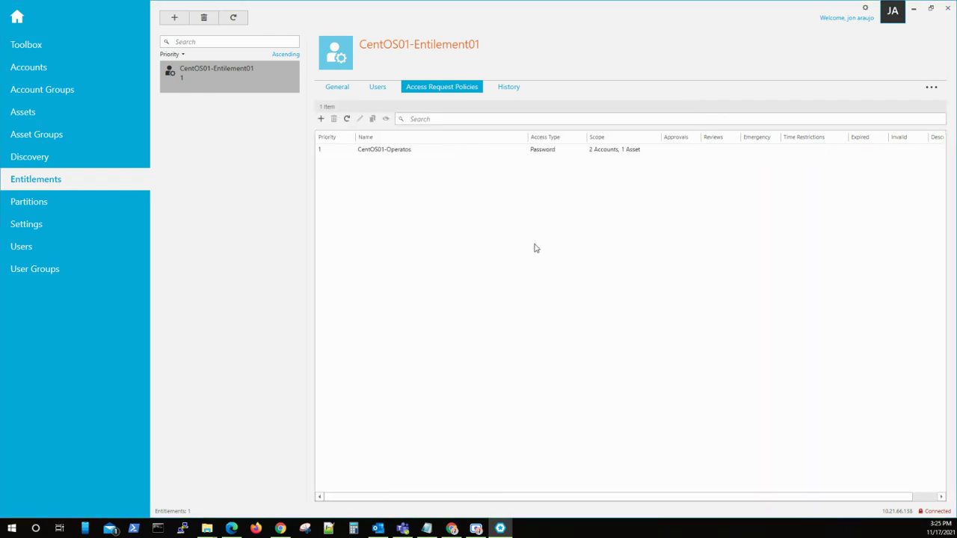
# Step: Log in to the web portal as the requesting user with the Local provider
pyautogui.click(234, 529)
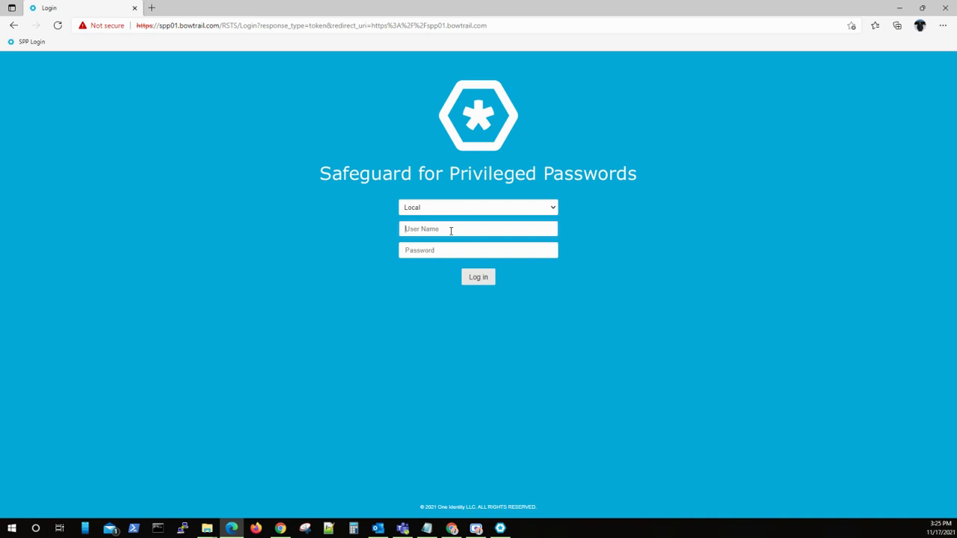
pyautogui.press('Tab')
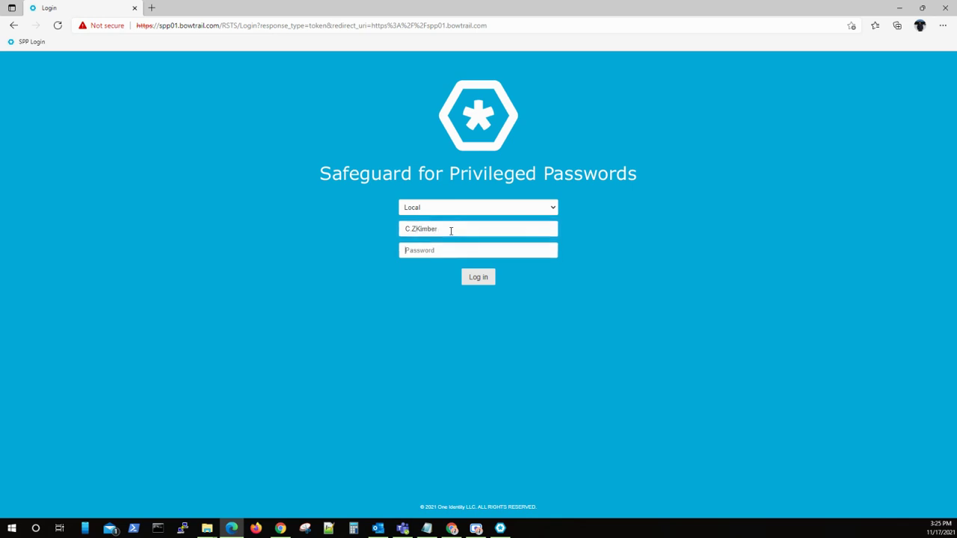
pyautogui.write('••')
pyautogui.click(470, 208)
pyautogui.click(471, 212)
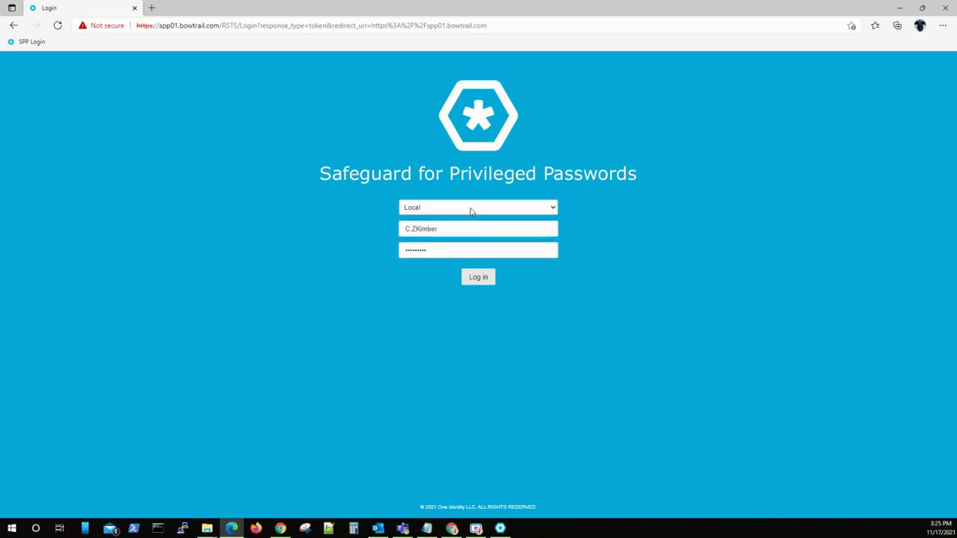
pyautogui.click(479, 277)
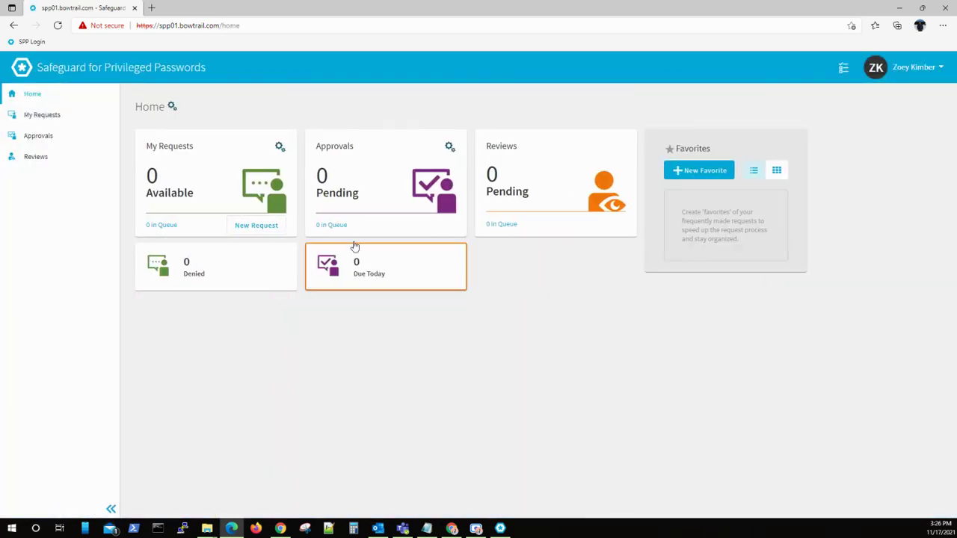
# Step: Start a new access request from My Requests, then select and deselect the second CentOS01 account
pyautogui.click(256, 225)
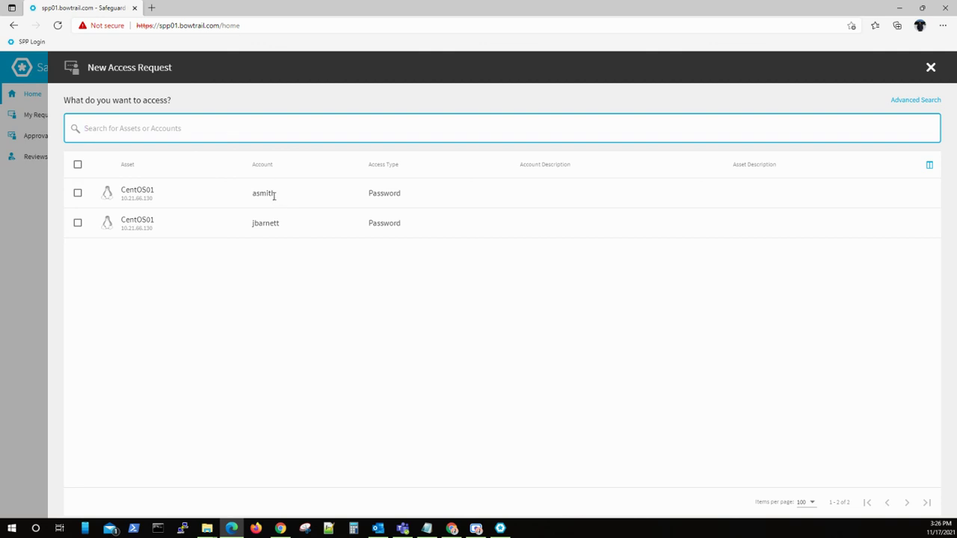
pyautogui.click(270, 223)
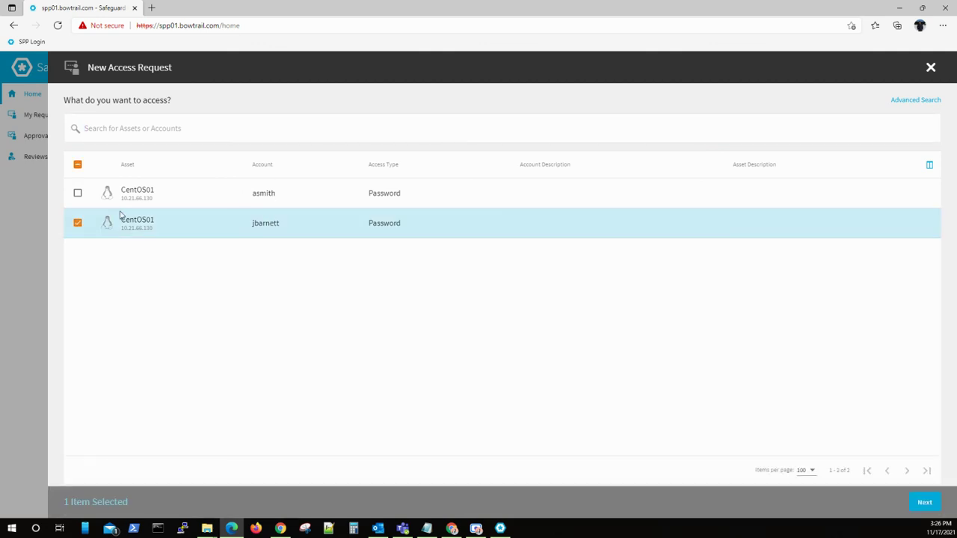
pyautogui.click(79, 226)
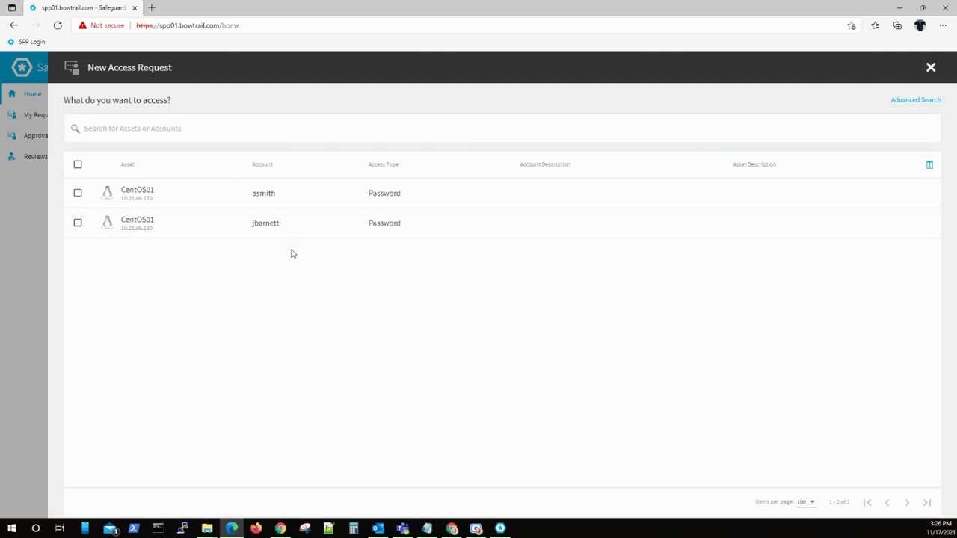